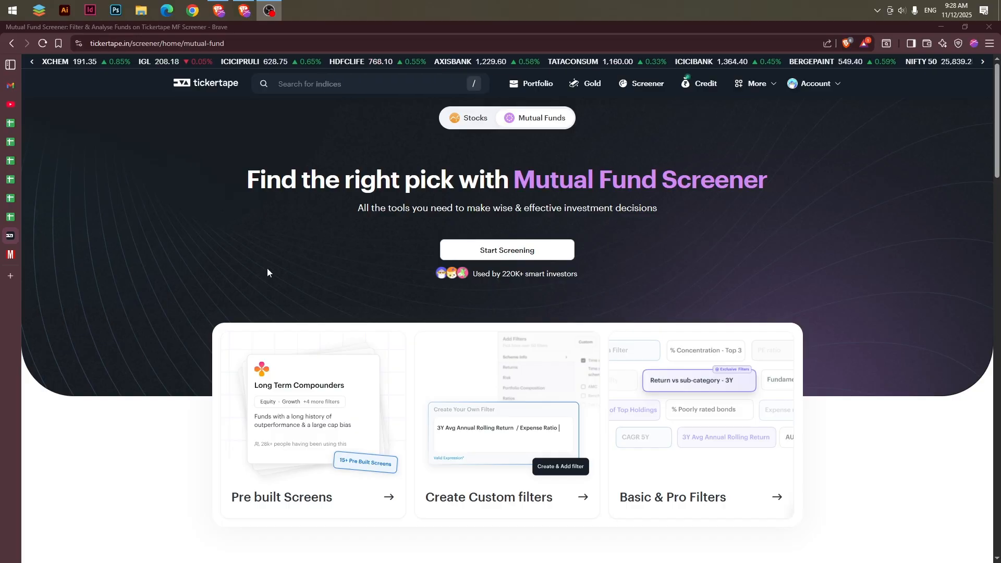
Start screening mutual funds and filter the list to the Mid Cap Fund sub-category under Equity
click(509, 250)
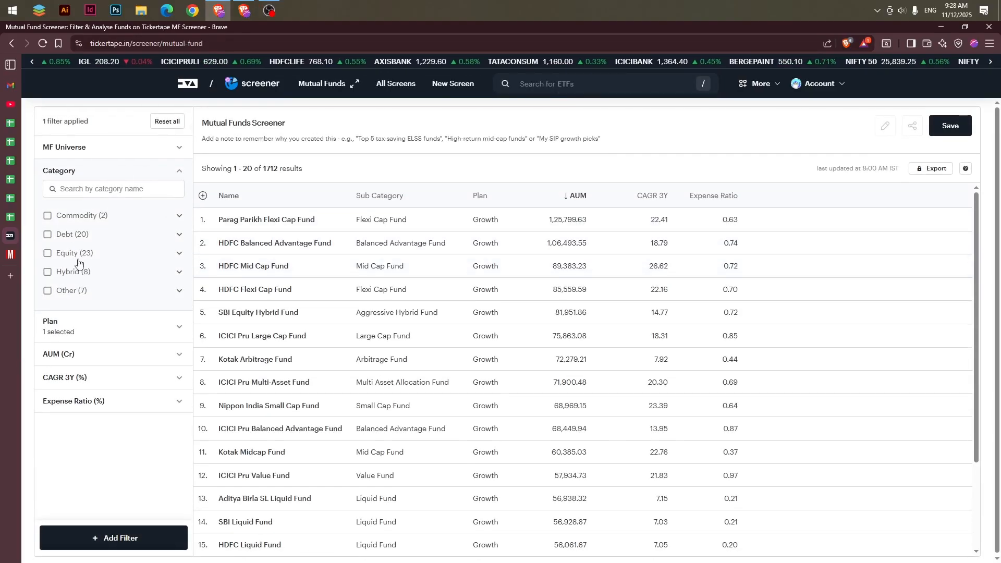
click(178, 253)
scroll(124, 288, down, 2)
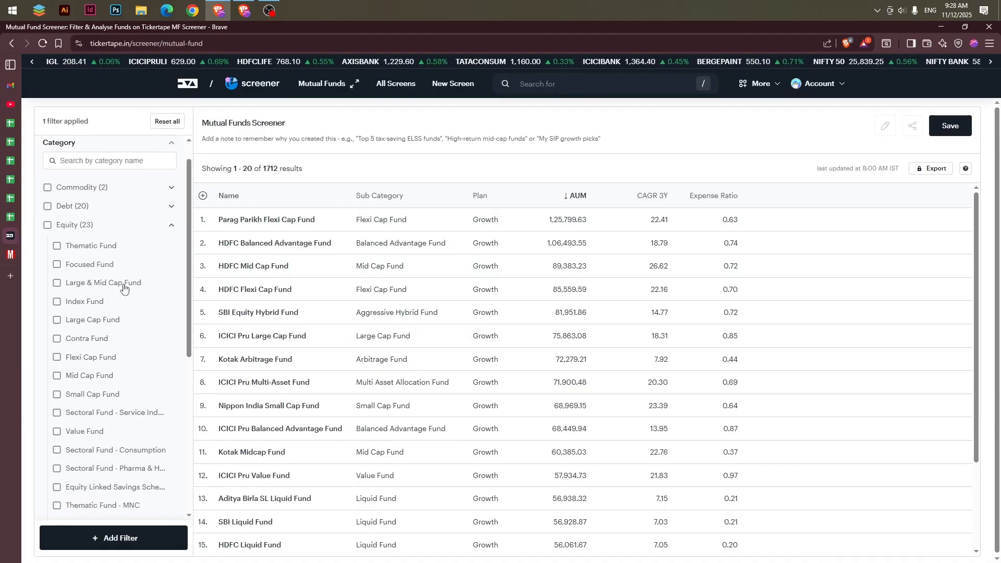
scroll(124, 287, down, 3)
click(56, 302)
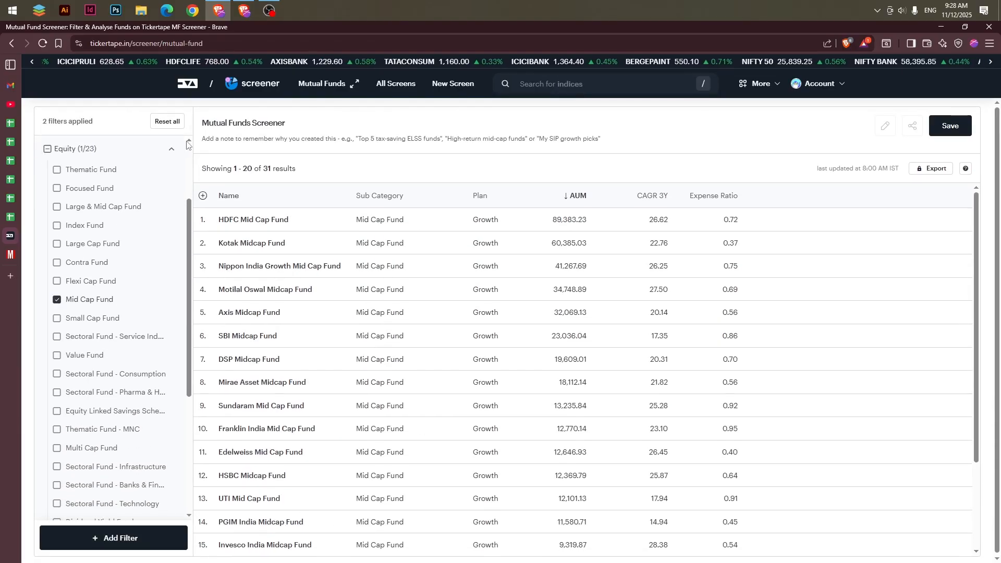
click(188, 142)
click(172, 170)
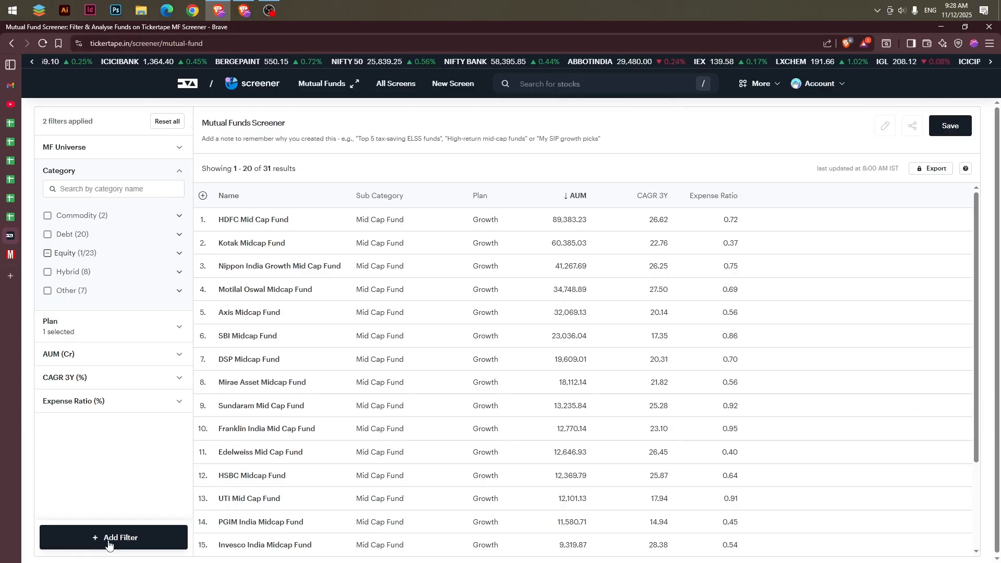
Add the Alpha, CAGR 5Y and CAGR 10Y return filters to the screener
click(108, 542)
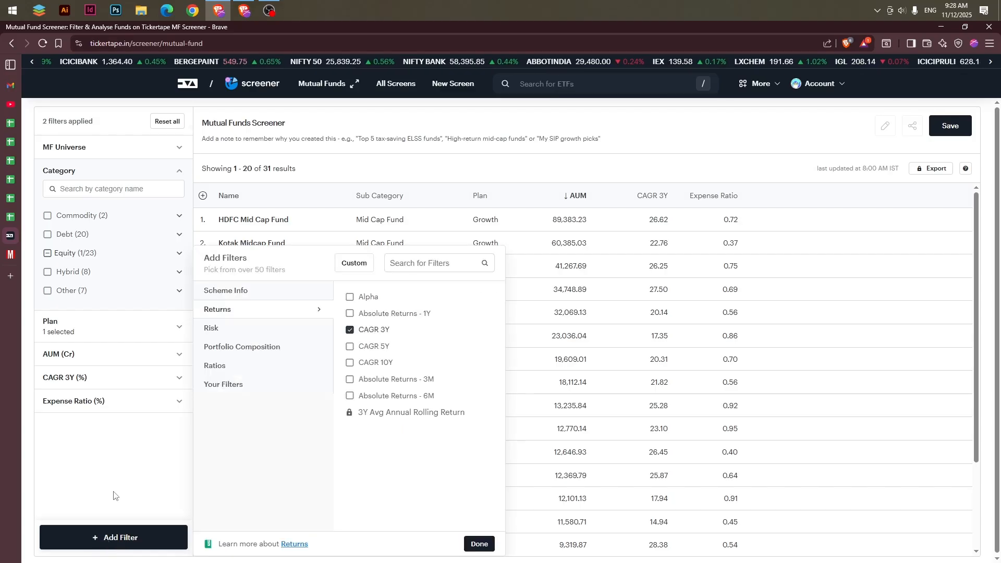
click(366, 301)
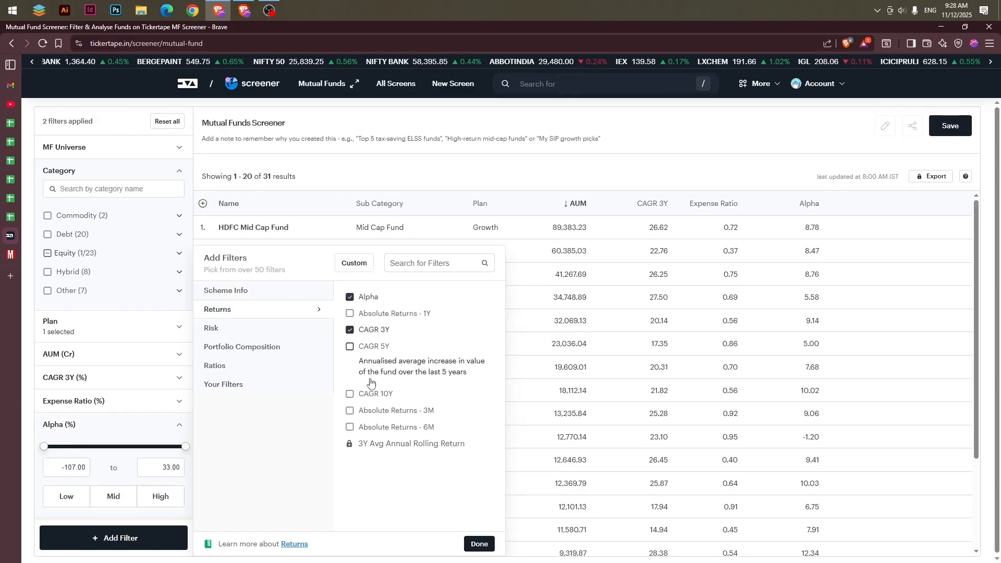
click(368, 347)
click(368, 392)
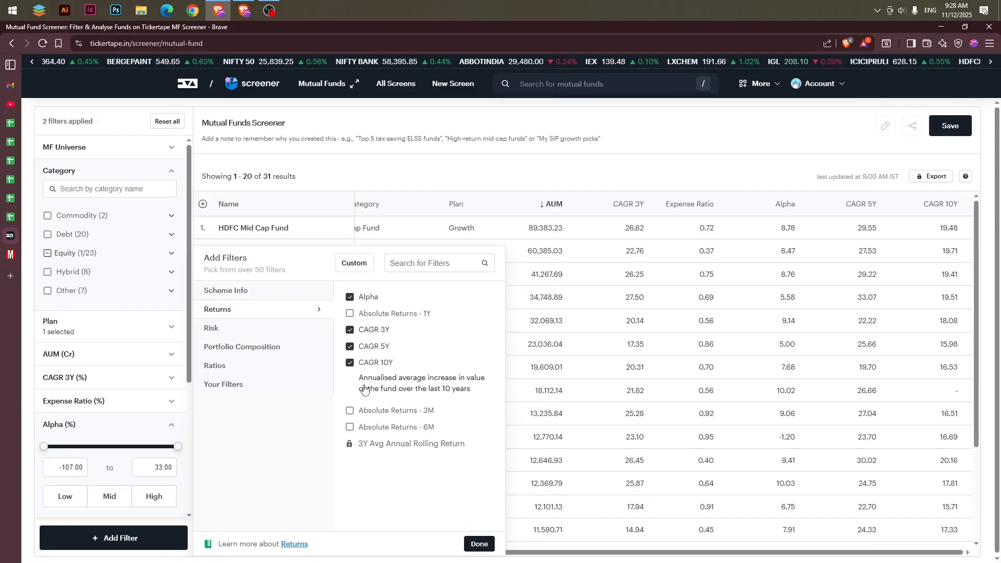
Add the Category St Dev and Volatility risk filters to the screener
click(244, 328)
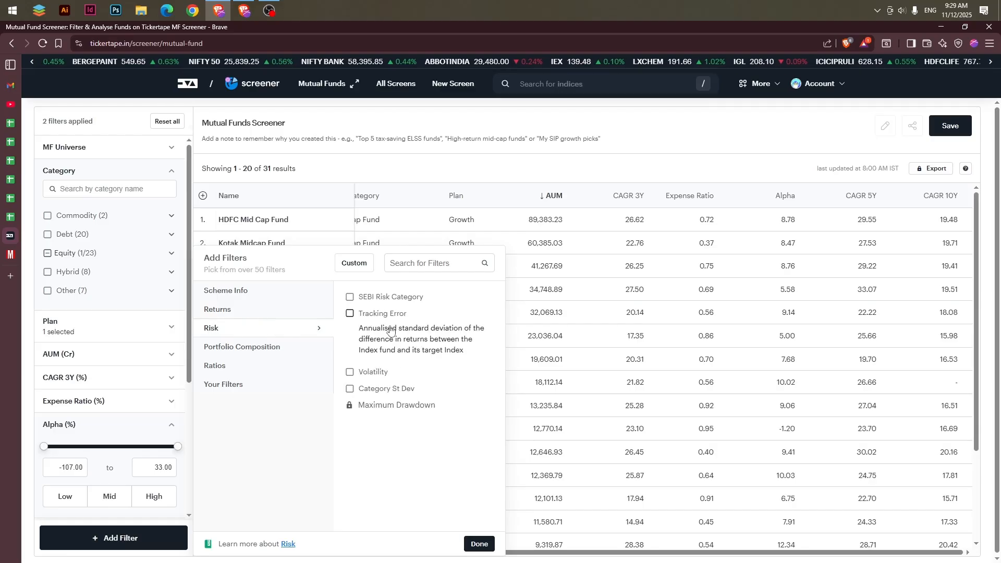
click(368, 369)
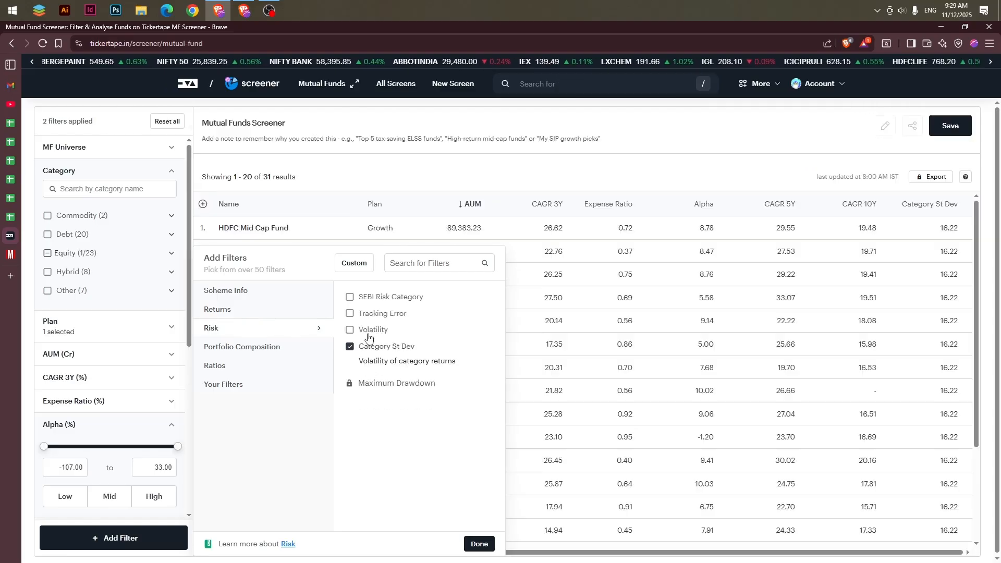
click(365, 334)
Add the Sharpe Ratio and Sortino Ratio filters, then return to the results table
click(259, 350)
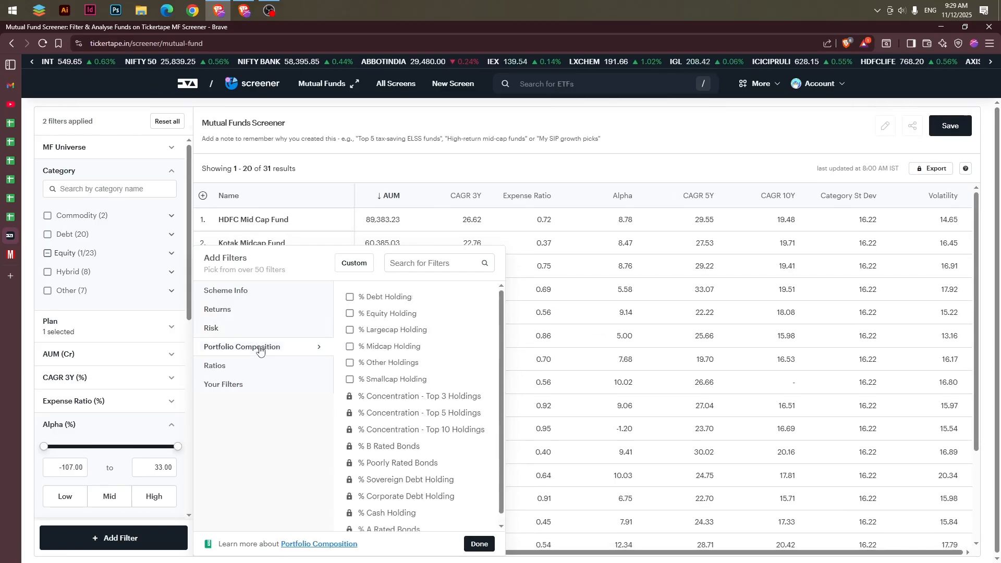
click(237, 368)
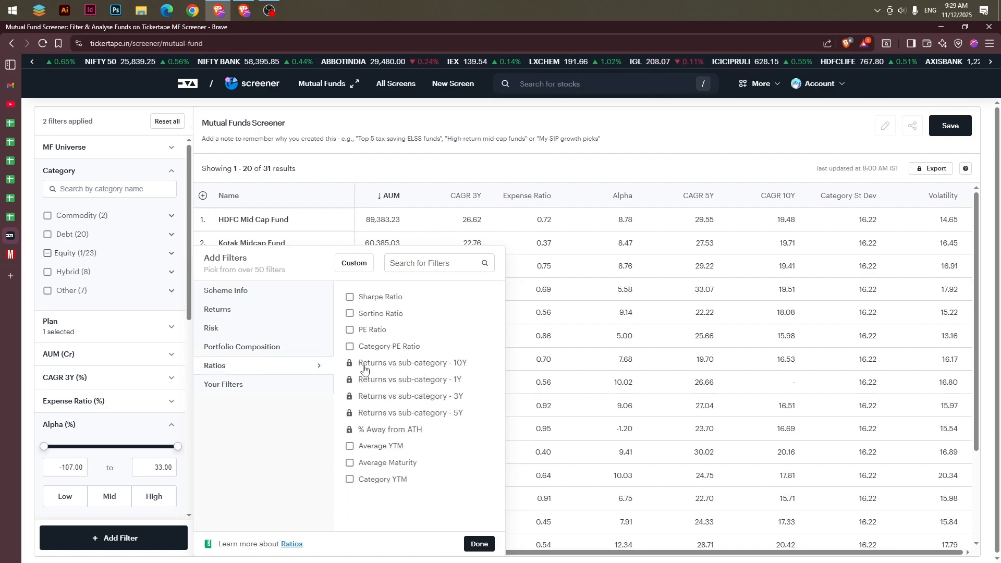
click(364, 301)
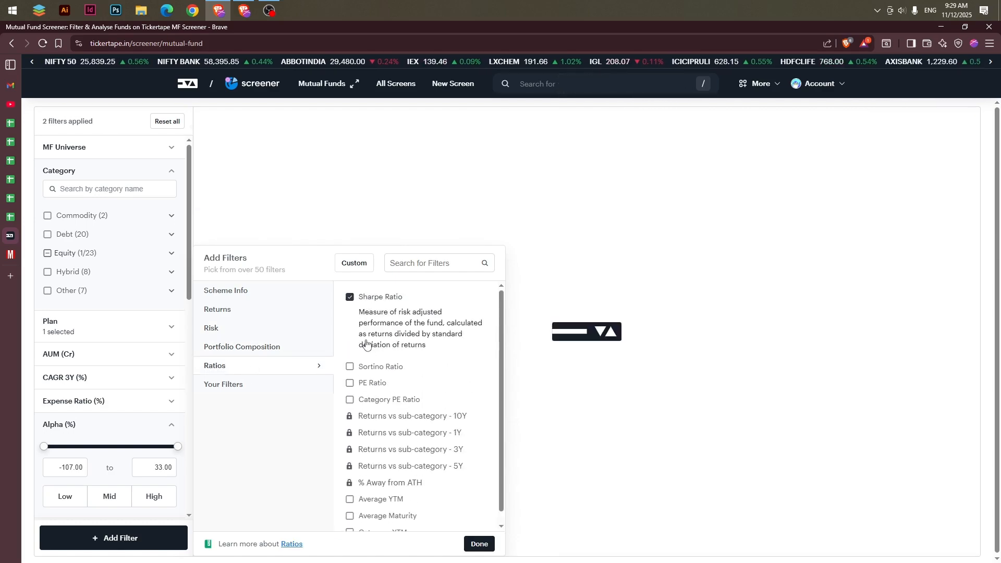
click(352, 314)
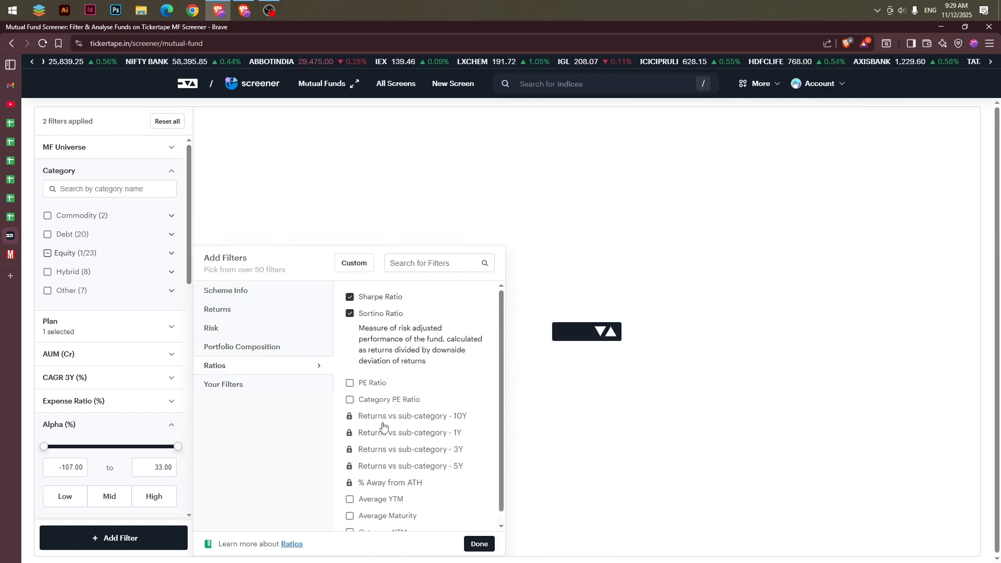
click(217, 271)
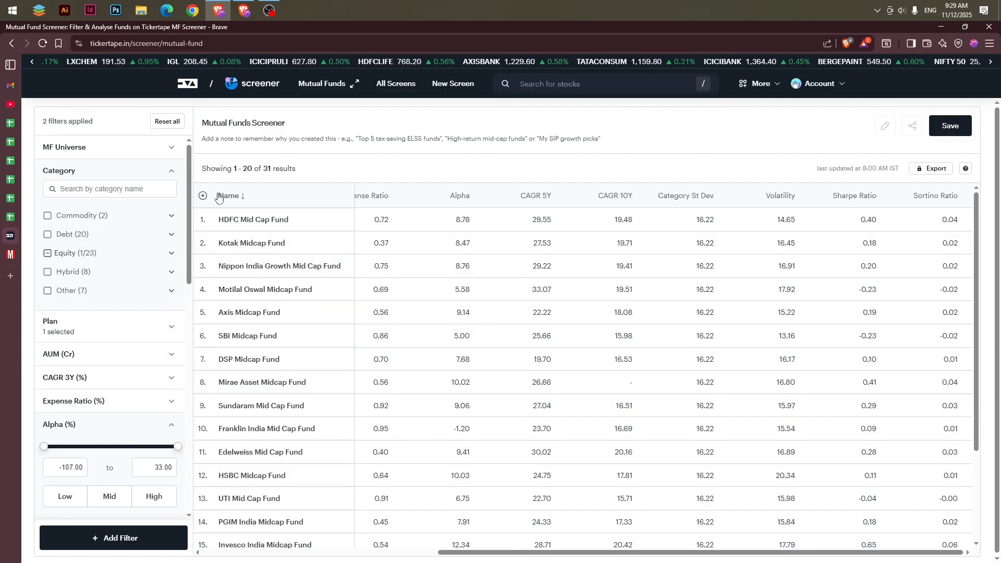
Copy the full mid-cap results table with its headers and paste it into Google Sheets at cell A1 of Sheet2
drag(215, 198, 969, 560)
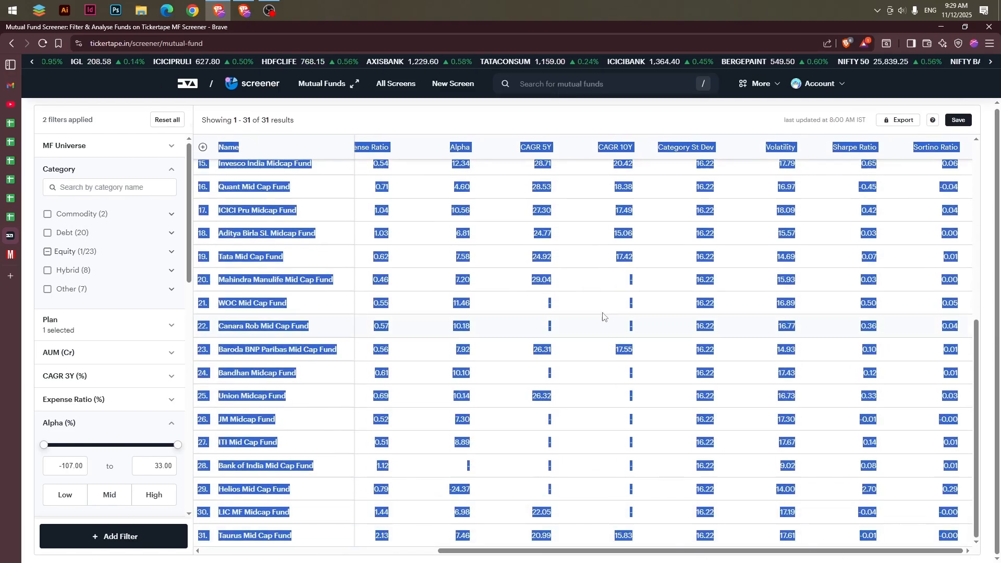
click(10, 123)
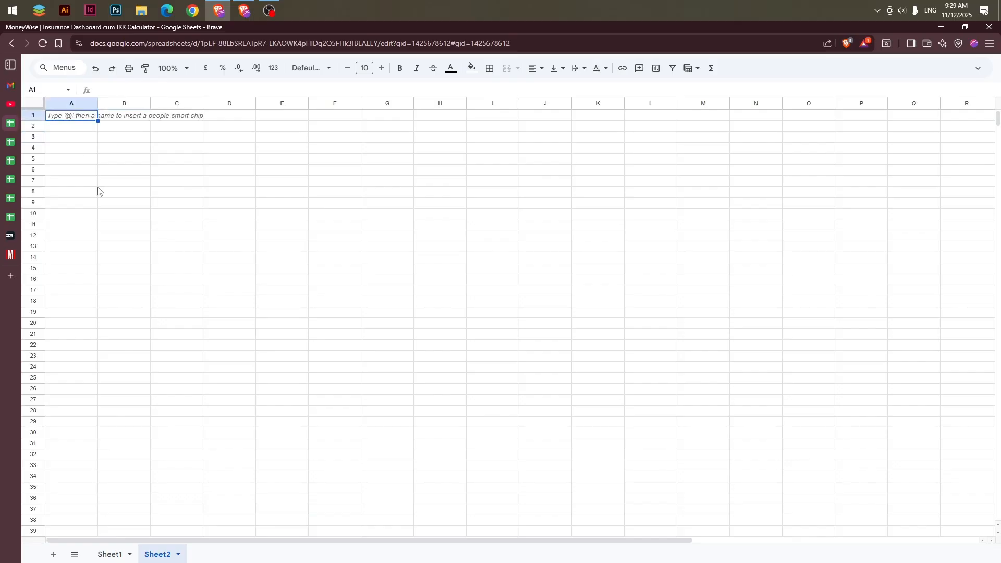
key(ctrl+v)
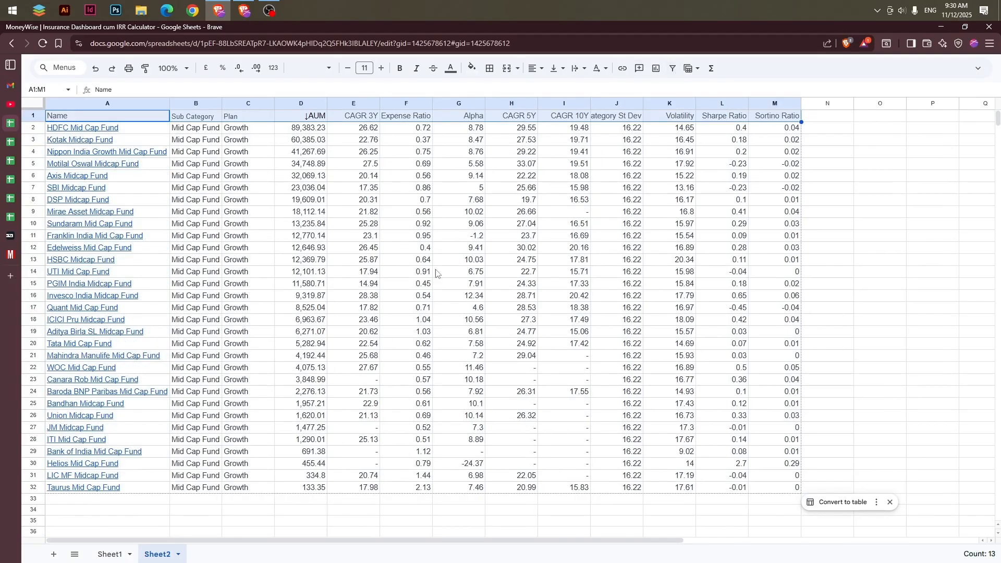
Add a filter to the pasted fund table and sort it by Expense Ratio in ascending order
click(672, 73)
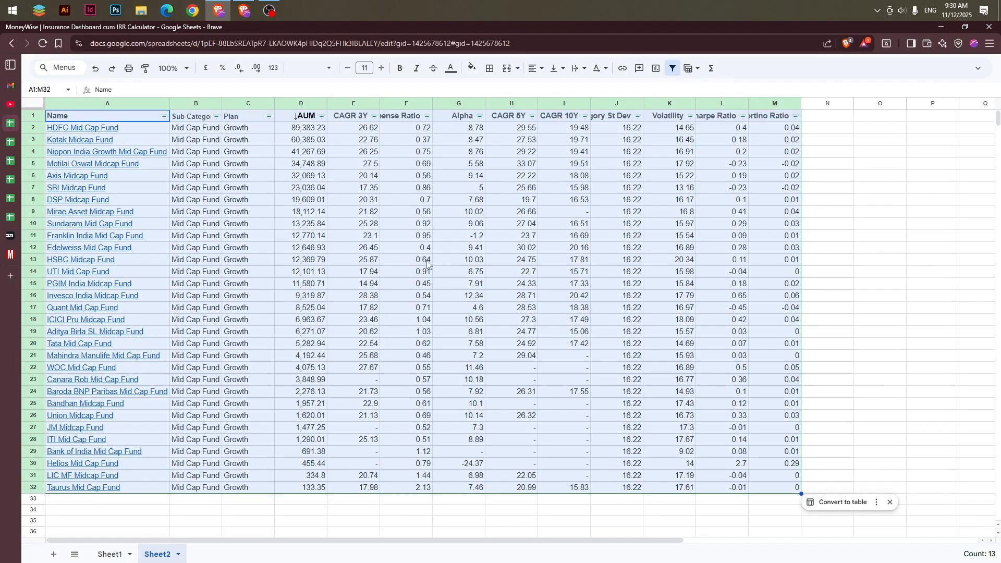
click(860, 405)
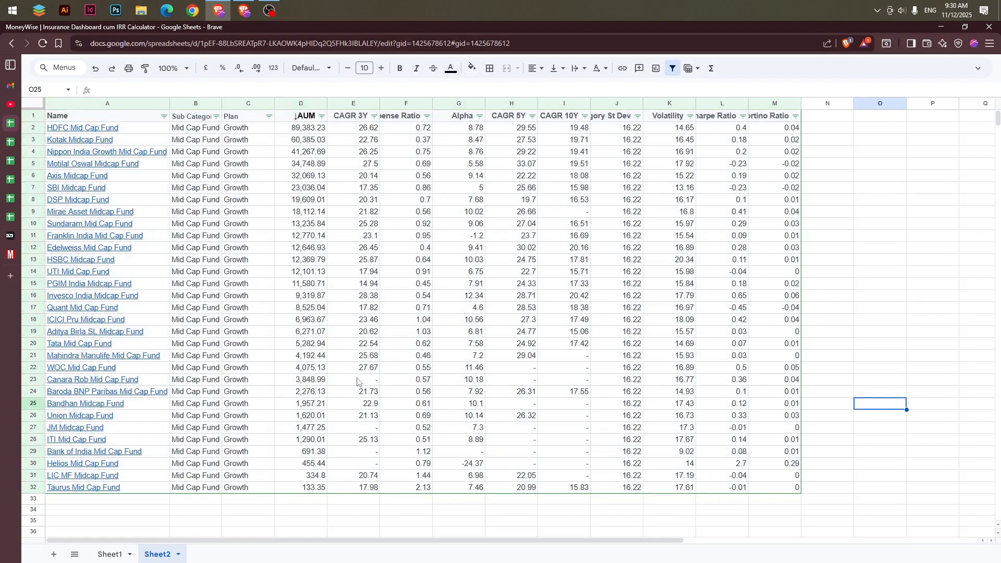
click(427, 118)
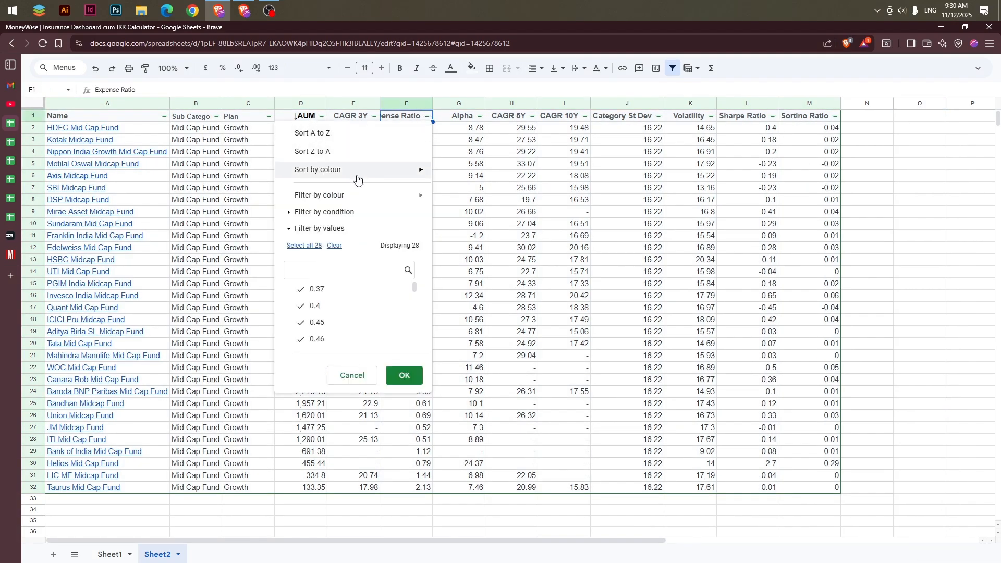
mouse_move(359, 179)
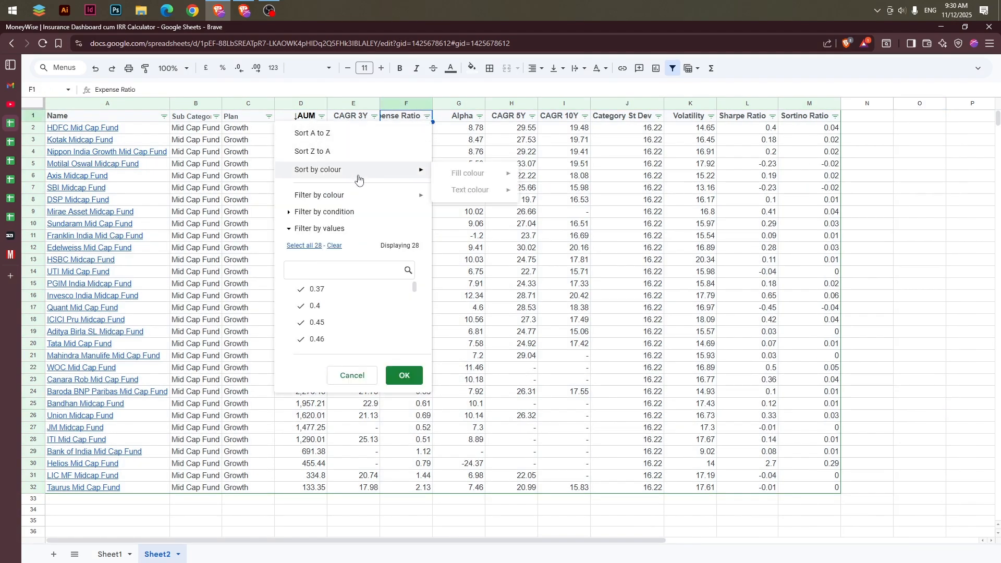
click(374, 135)
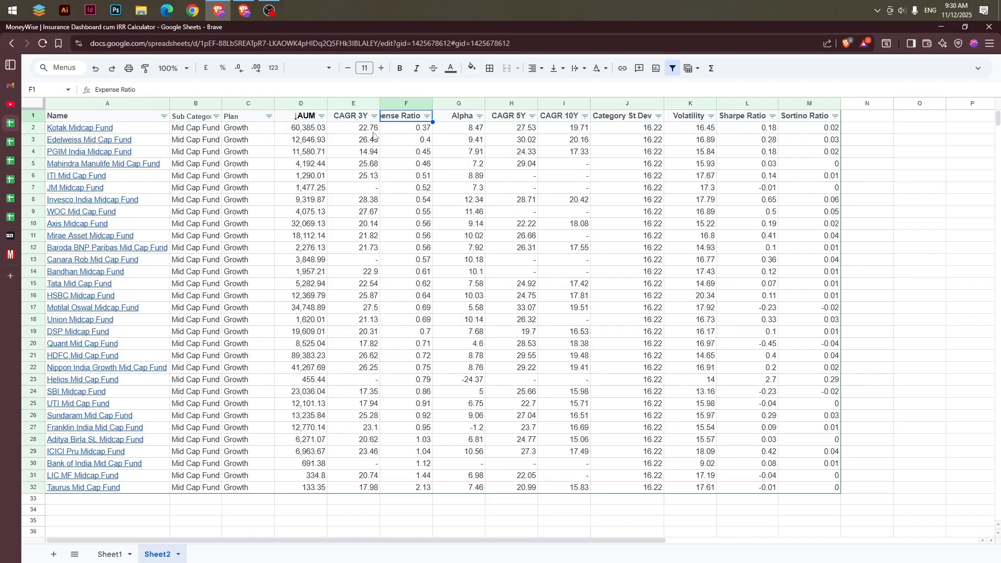
Delete rows 24 to 32, which hold the funds with an expense ratio of 0.86 or more
click(409, 490)
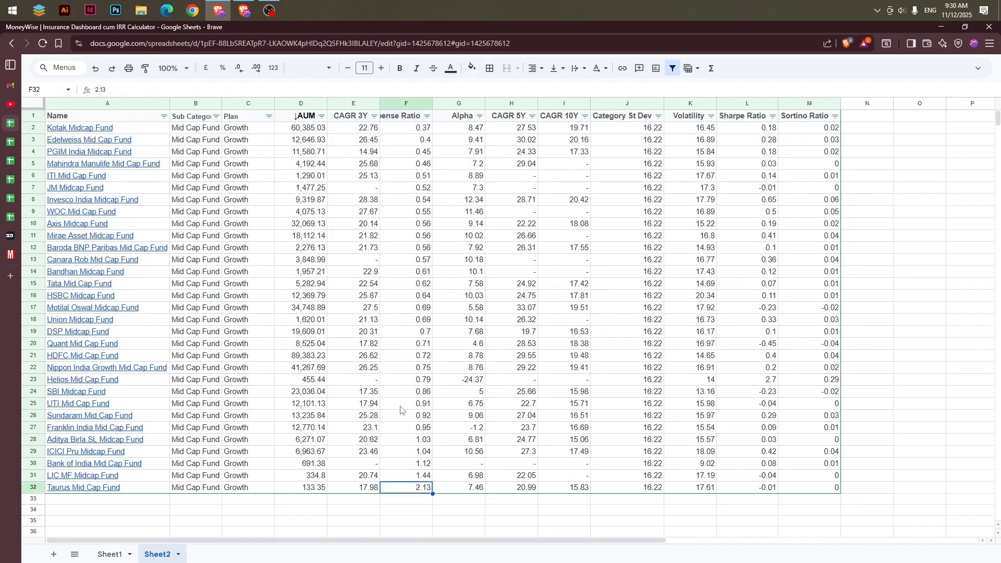
shift+click(408, 395)
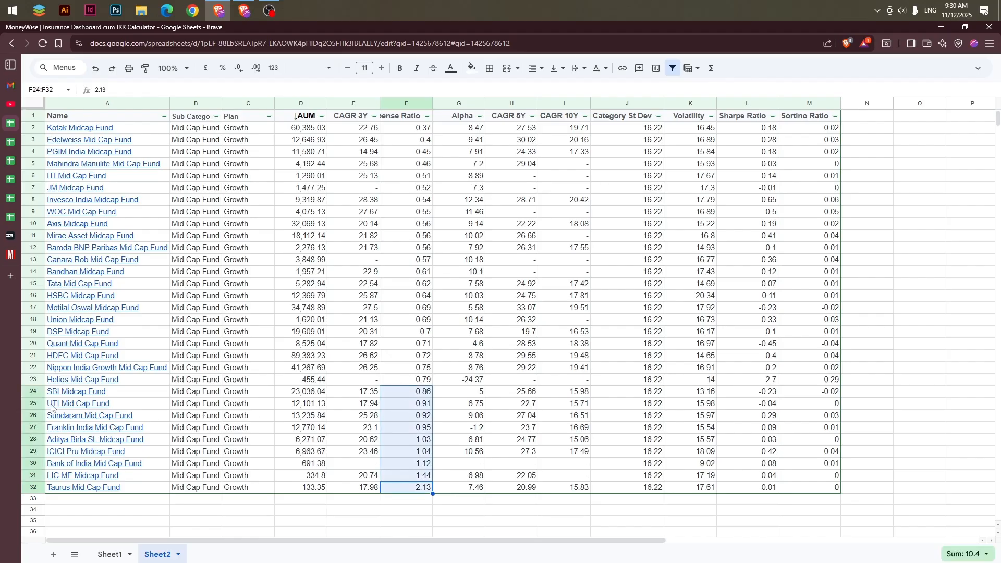
click(34, 392)
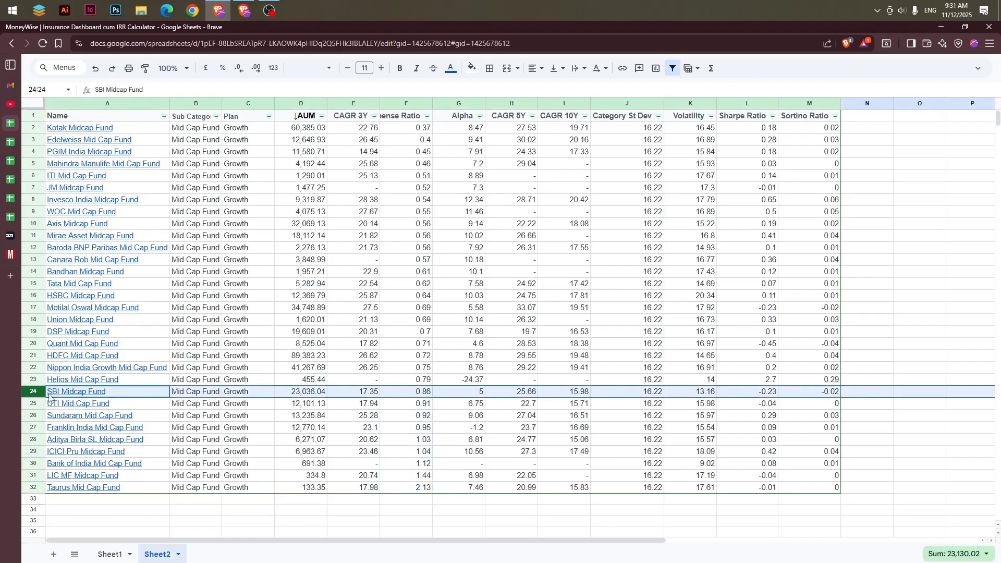
shift+click(35, 487)
right_click(35, 488)
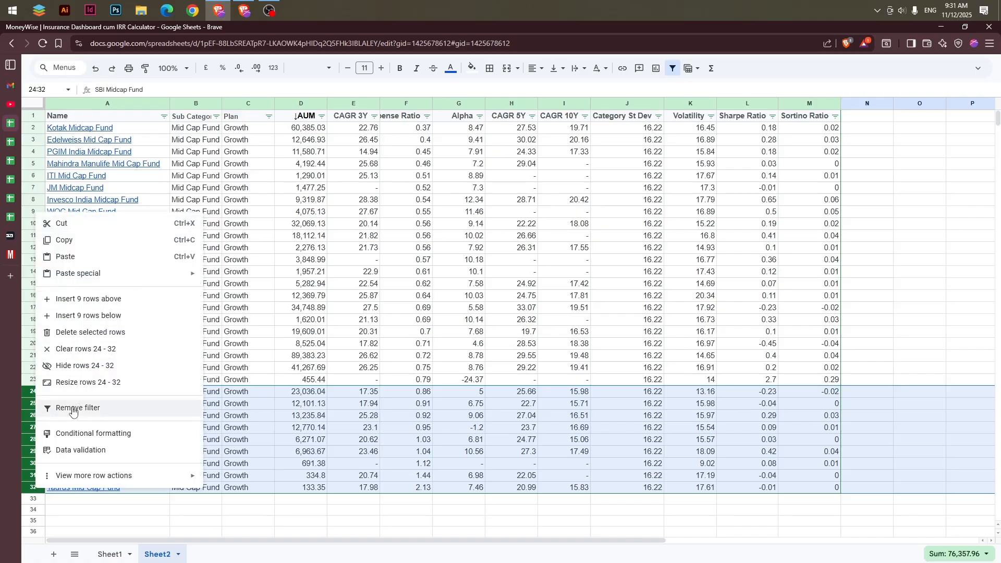
click(83, 336)
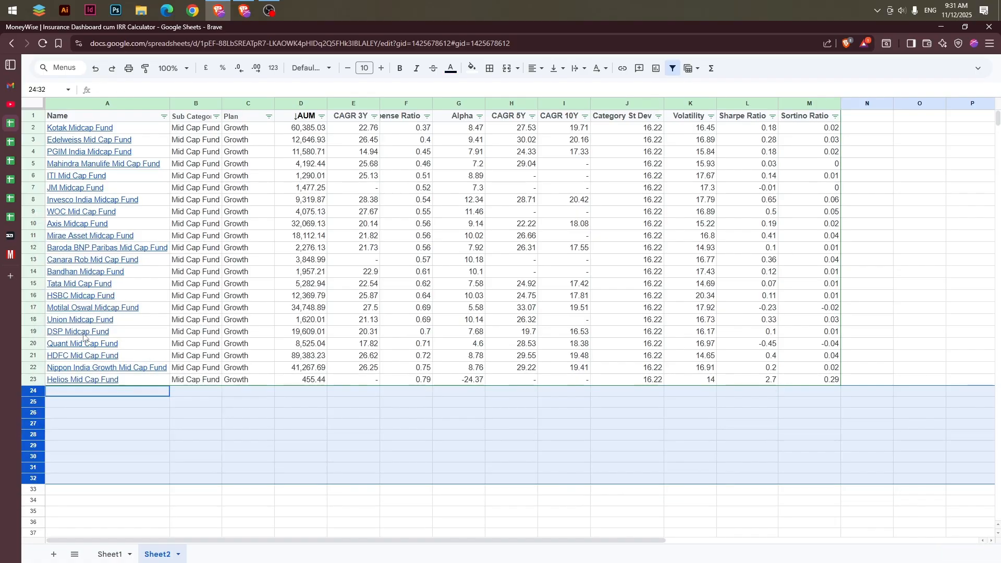
click(361, 449)
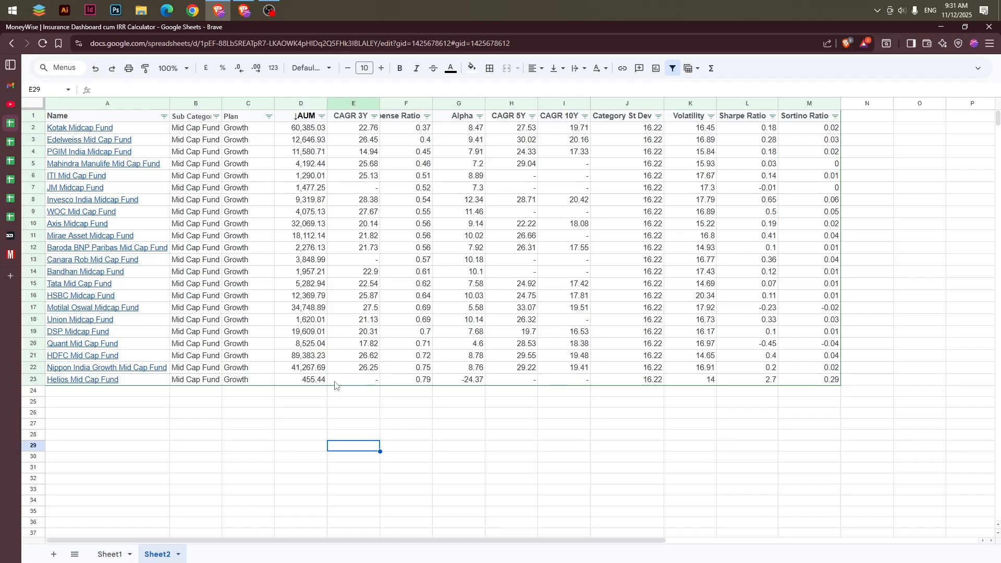
Sort the table by CAGR 10Y in ascending order and delete rows 15 to 23, the funds without a 10-year CAGR
click(585, 116)
click(514, 137)
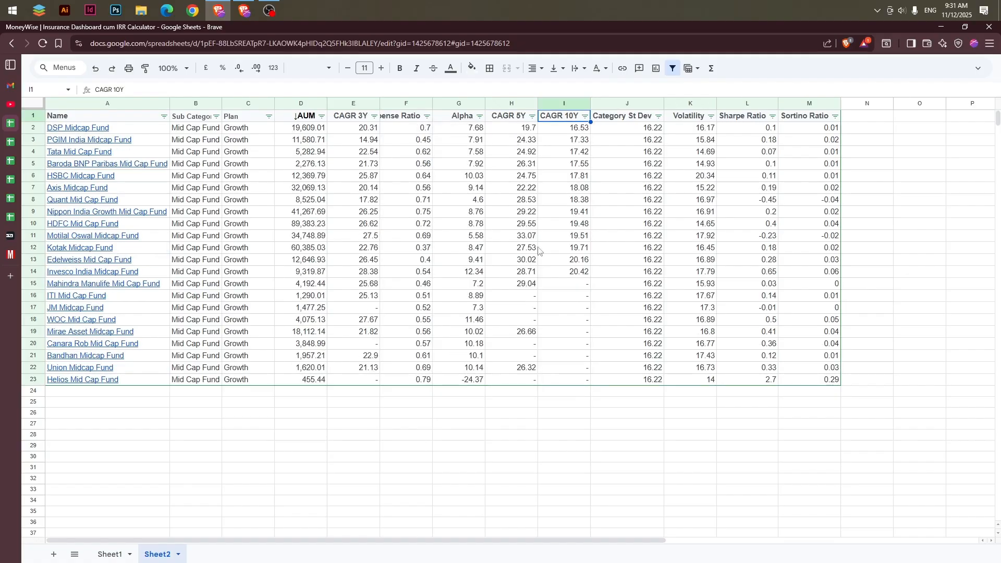
click(35, 284)
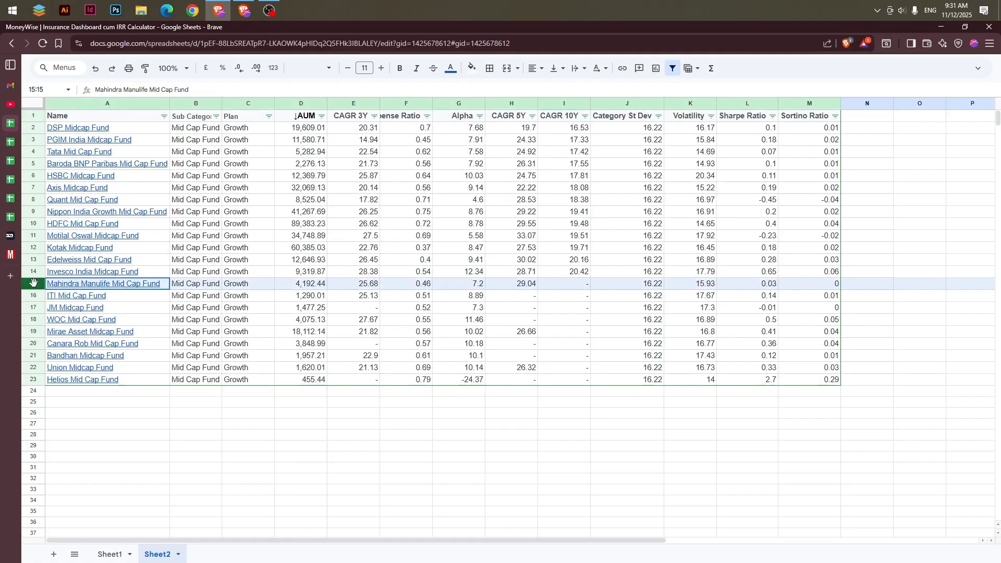
shift+click(32, 379)
right_click(31, 379)
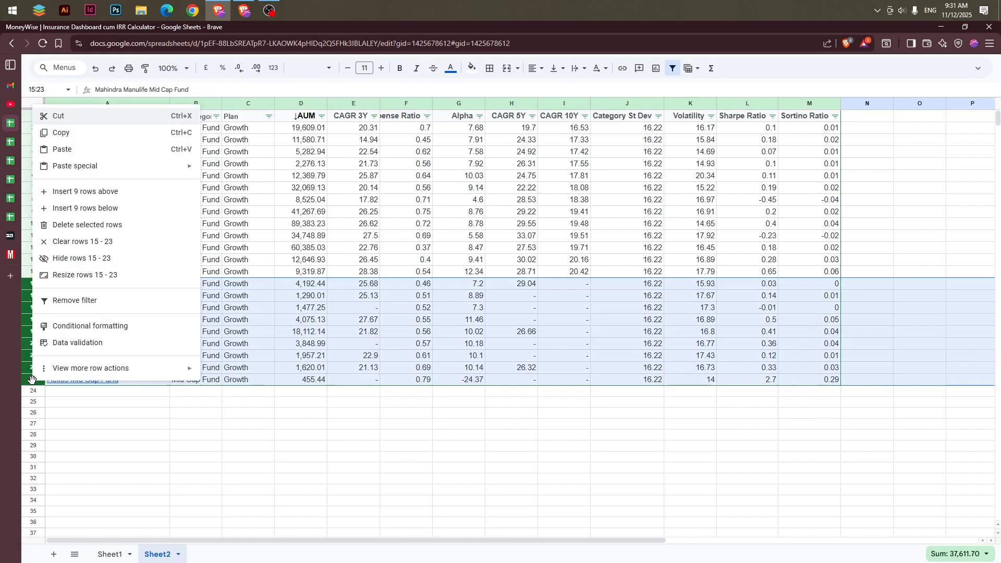
click(73, 241)
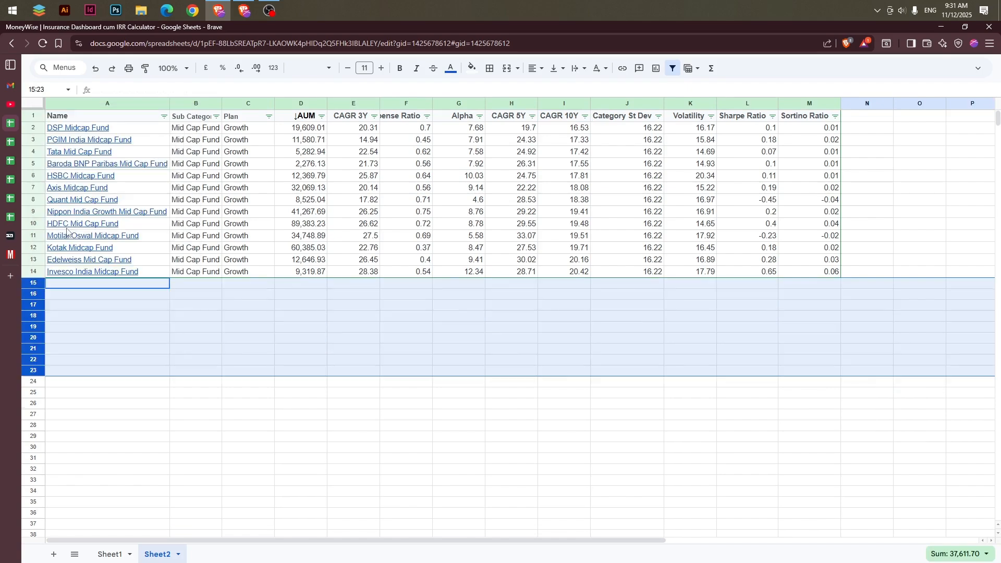
click(162, 415)
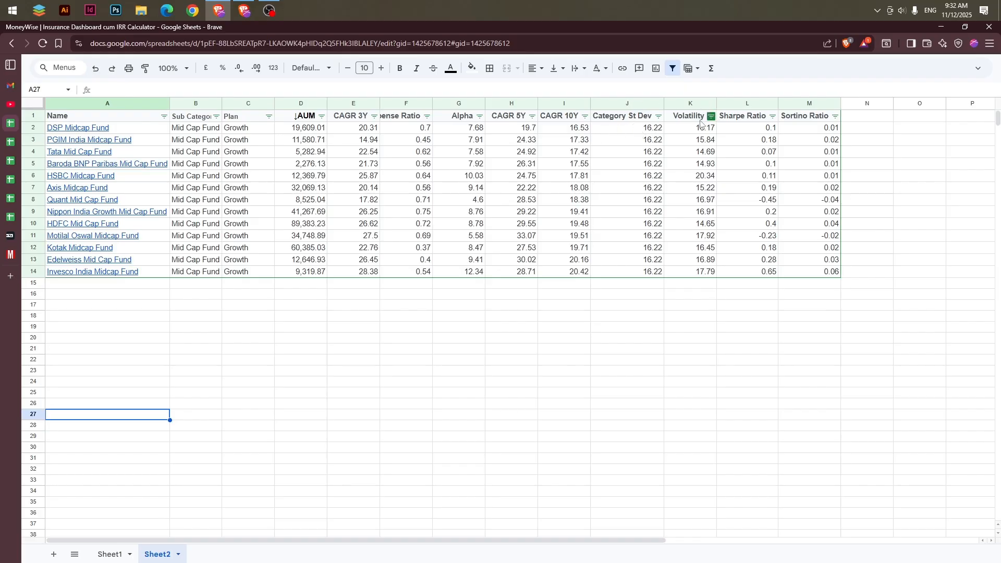
Sort the fund table by Volatility in ascending order and delete row 14, HSBC Midcap Fund
click(712, 117)
click(663, 133)
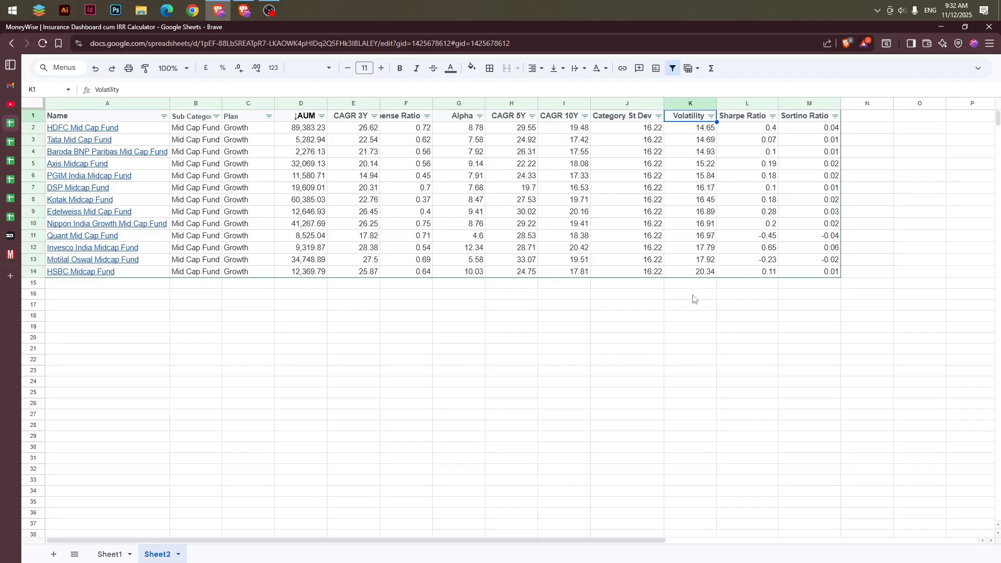
click(34, 272)
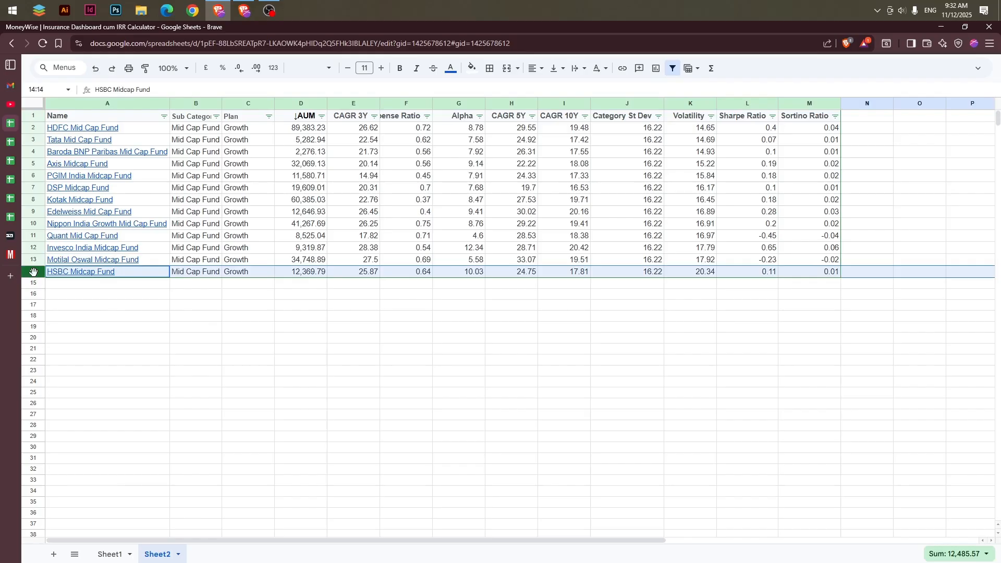
right_click(34, 272)
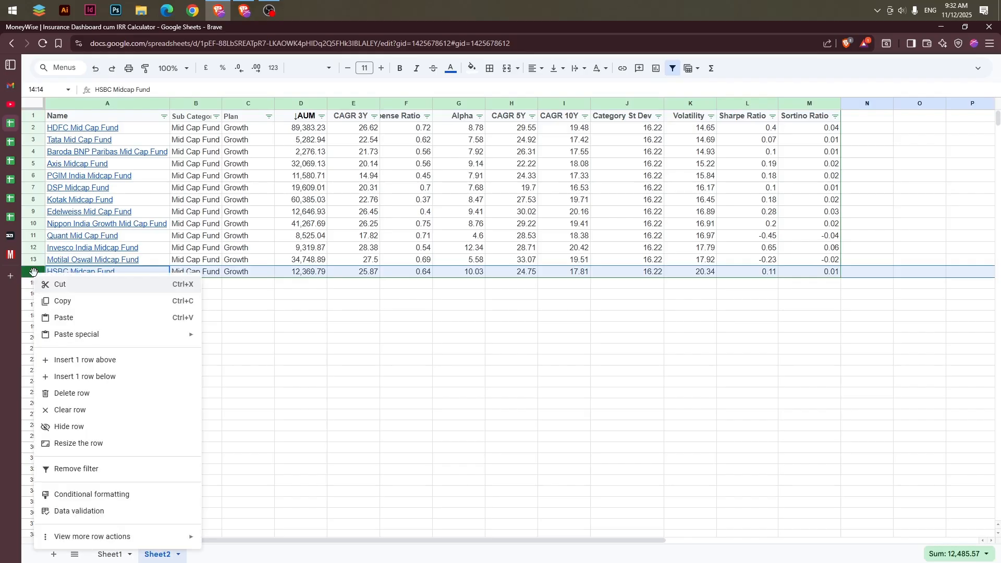
click(69, 395)
click(123, 347)
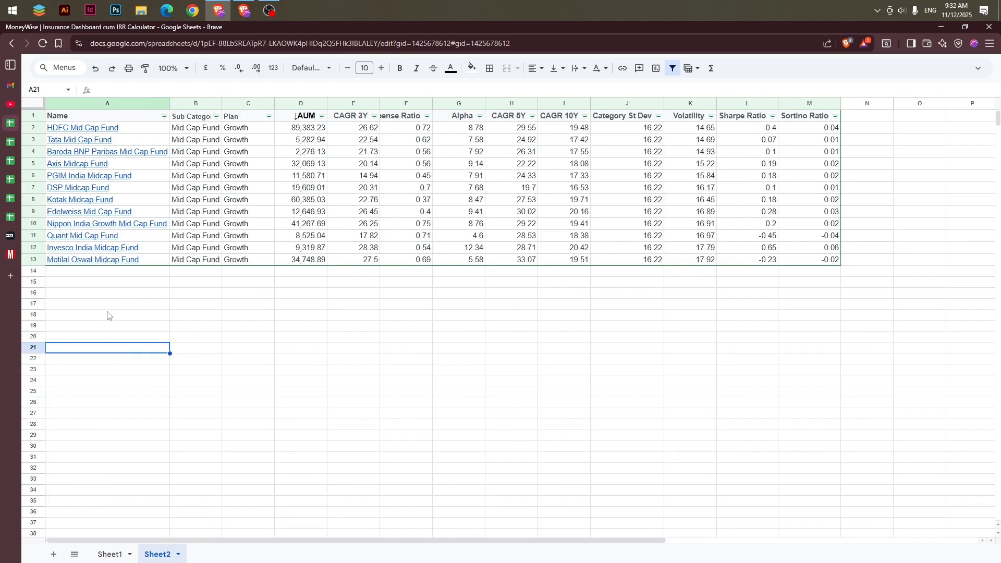
Sort the table by AUM in ascending order and delete rows 2 and 3, the Baroda BNP Paribas and Tata funds
click(322, 116)
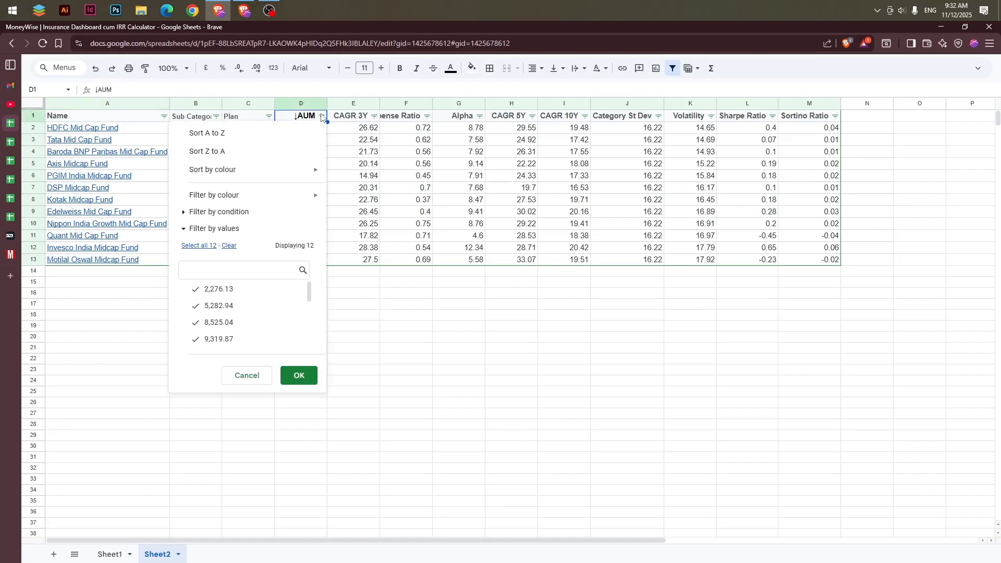
click(245, 138)
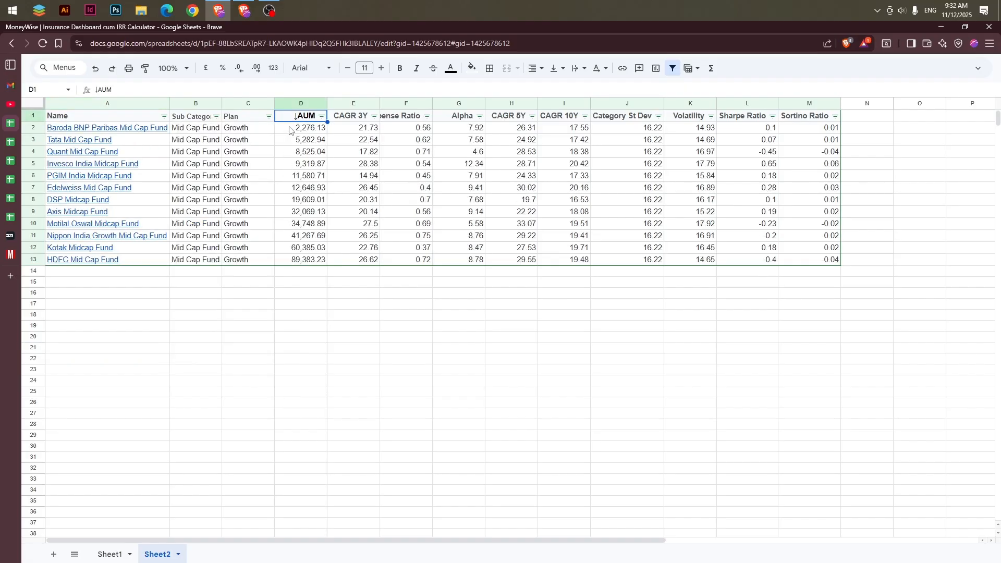
mouse_move(52, 140)
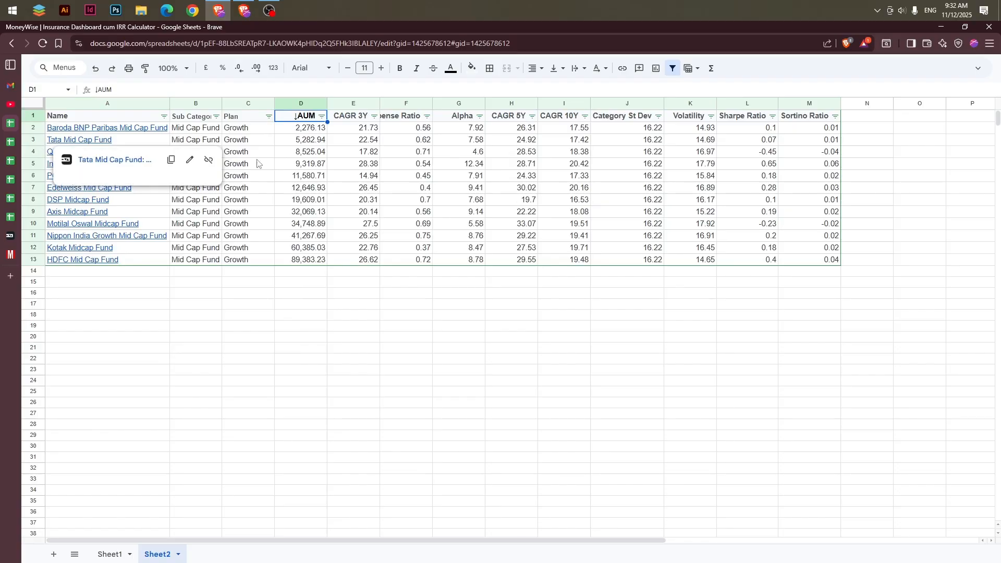
click(29, 140)
shift+click(32, 127)
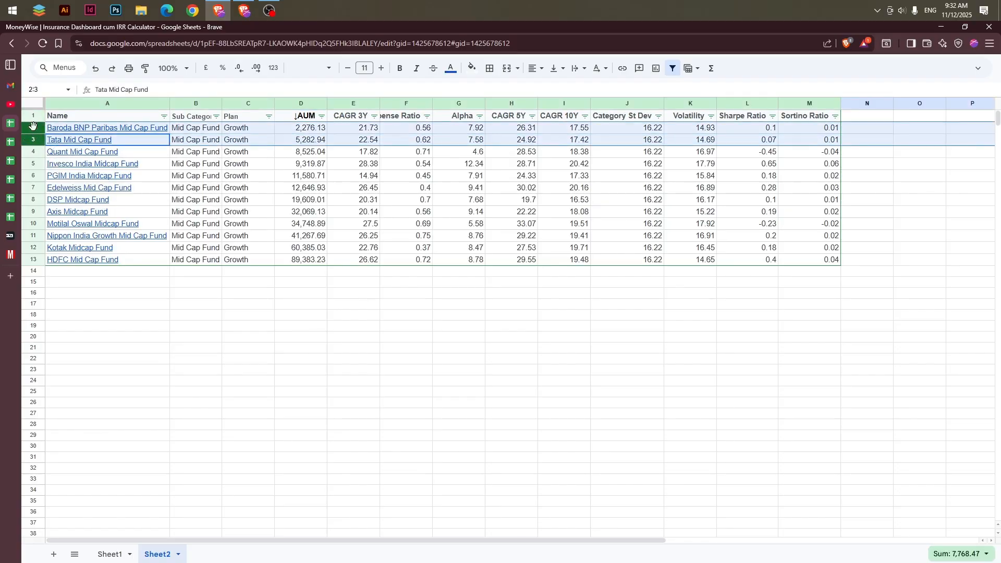
right_click(33, 126)
click(78, 247)
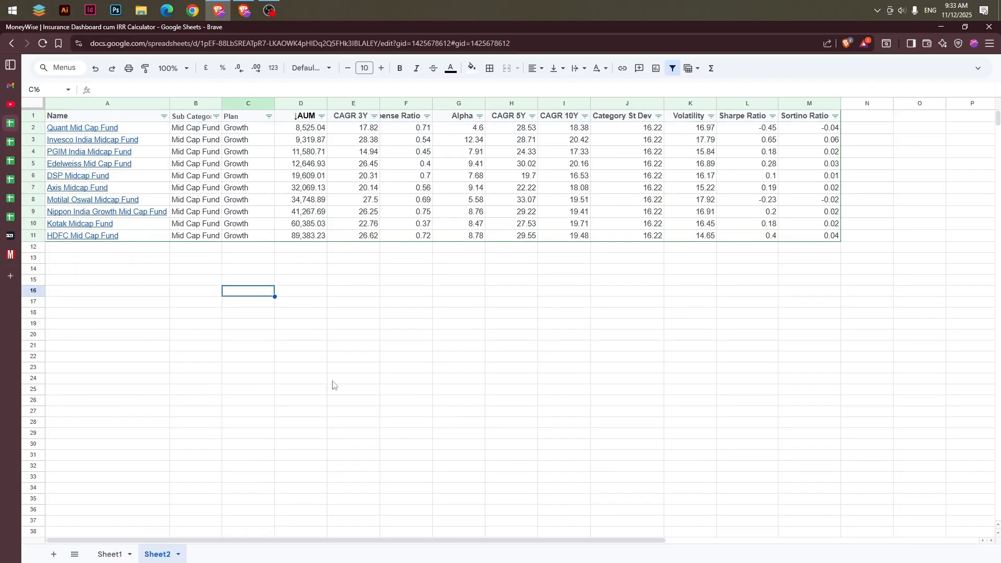
click(367, 370)
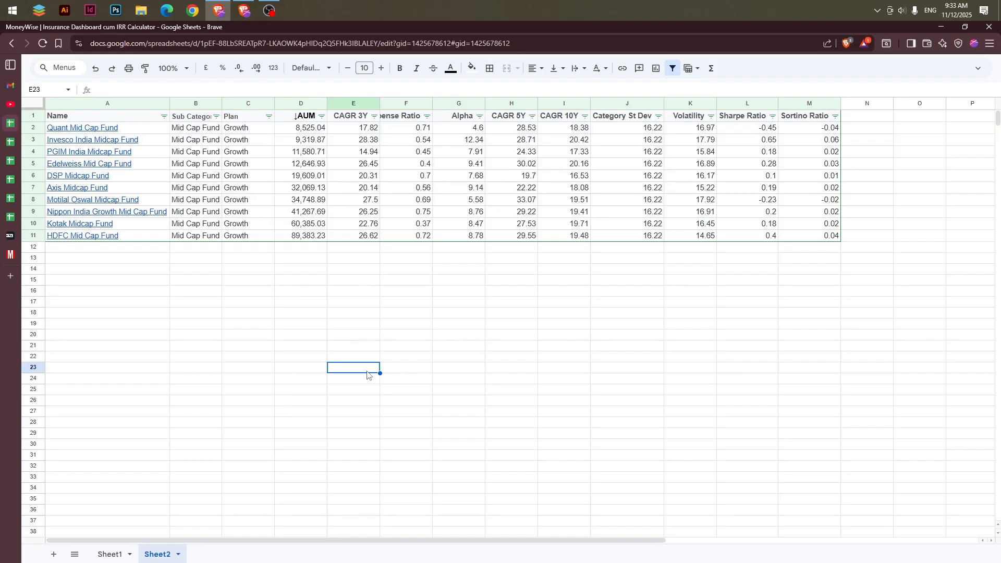
Sort the table by Sharpe Ratio in ascending order and delete rows 2 to 4, the Quant, Motilal Oswal and DSP funds
click(772, 116)
click(689, 136)
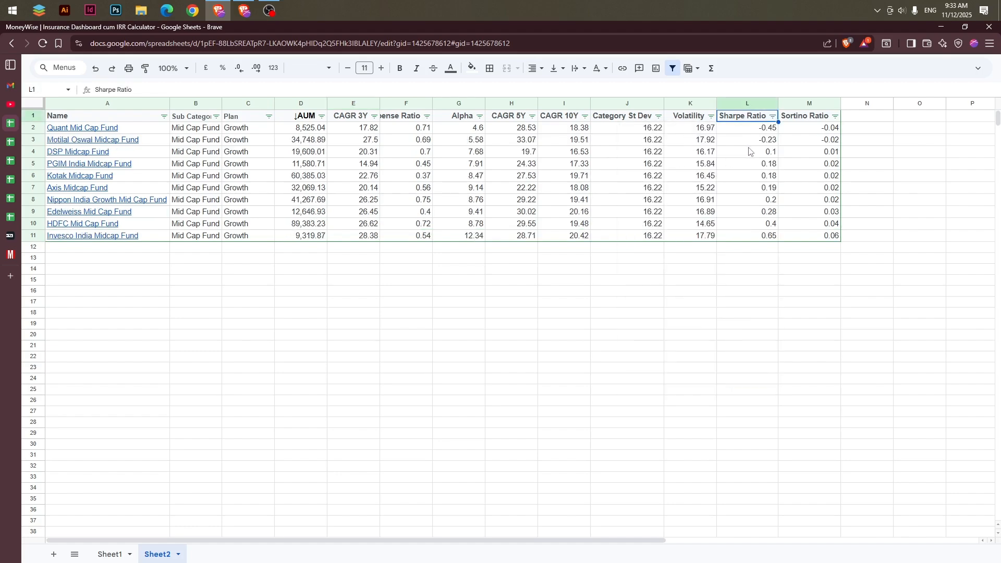
click(31, 152)
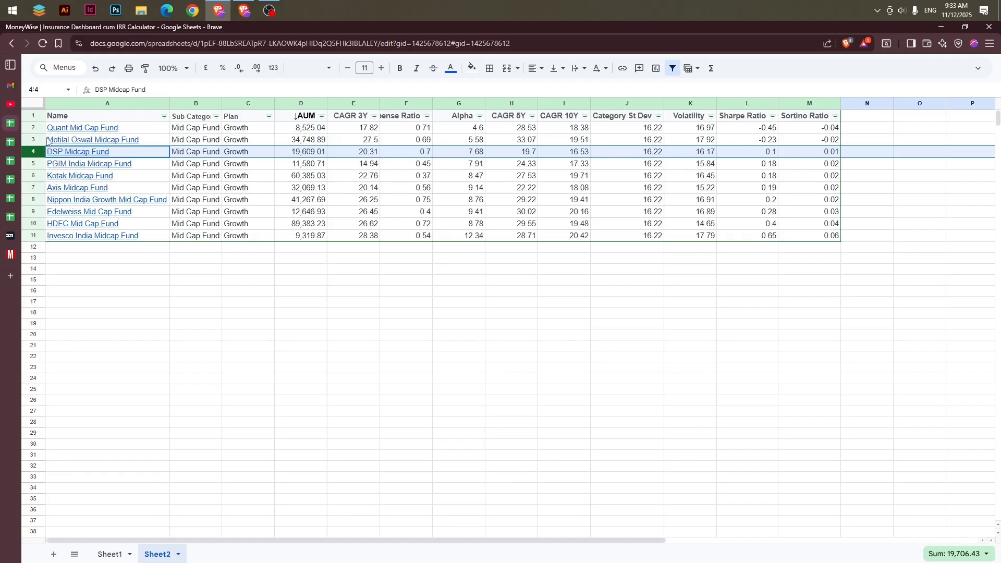
shift+click(31, 128)
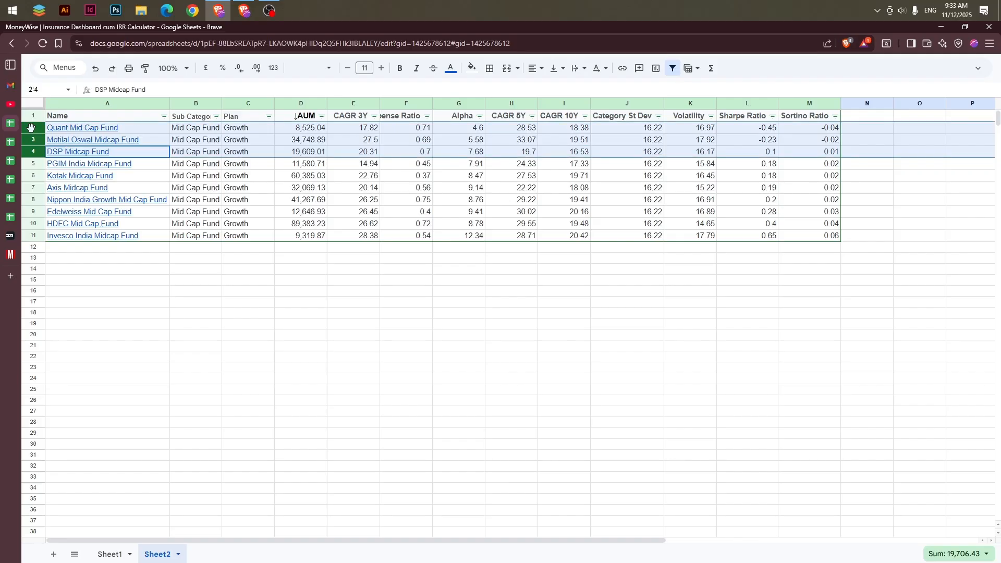
right_click(31, 127)
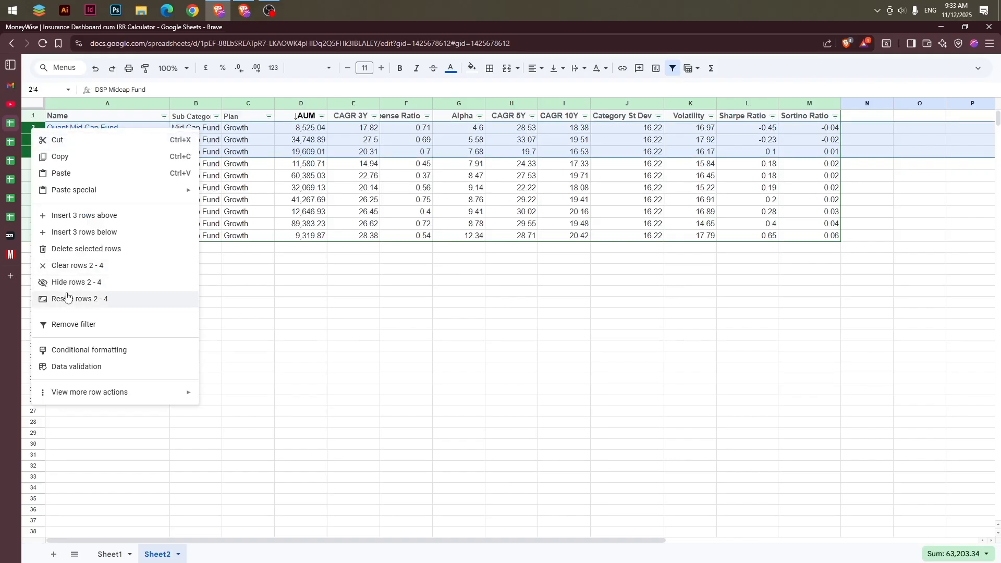
click(69, 254)
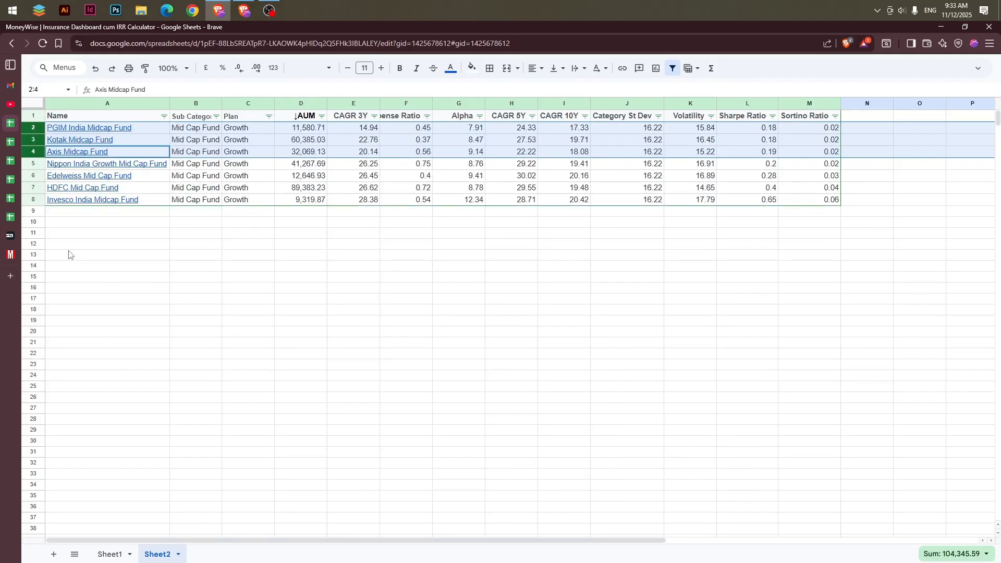
click(769, 213)
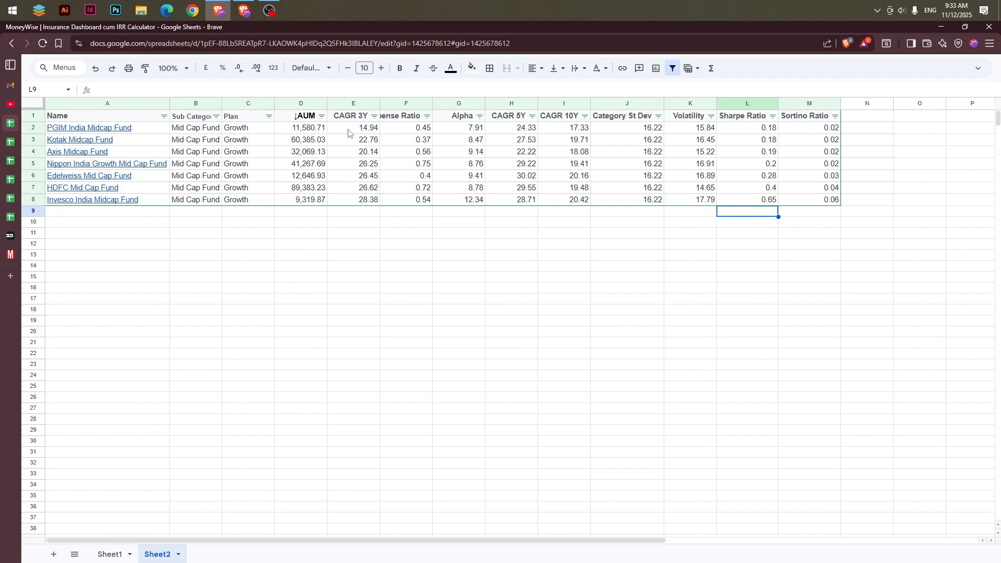
Compare the remaining funds' CAGR 3Y, Alpha, CAGR 5Y and CAGR 10Y values
drag(348, 133, 353, 204)
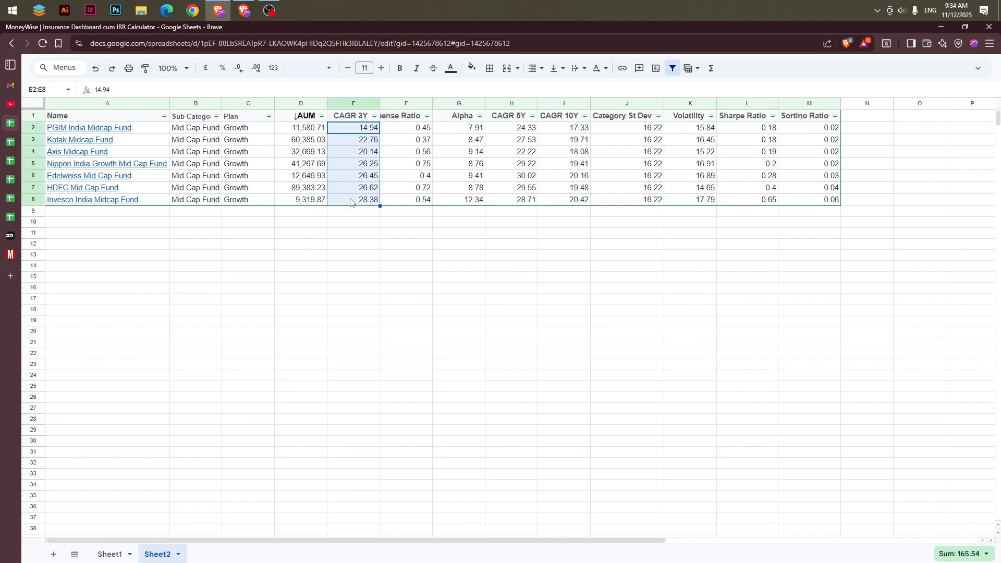
drag(458, 130, 459, 202)
drag(506, 135, 560, 198)
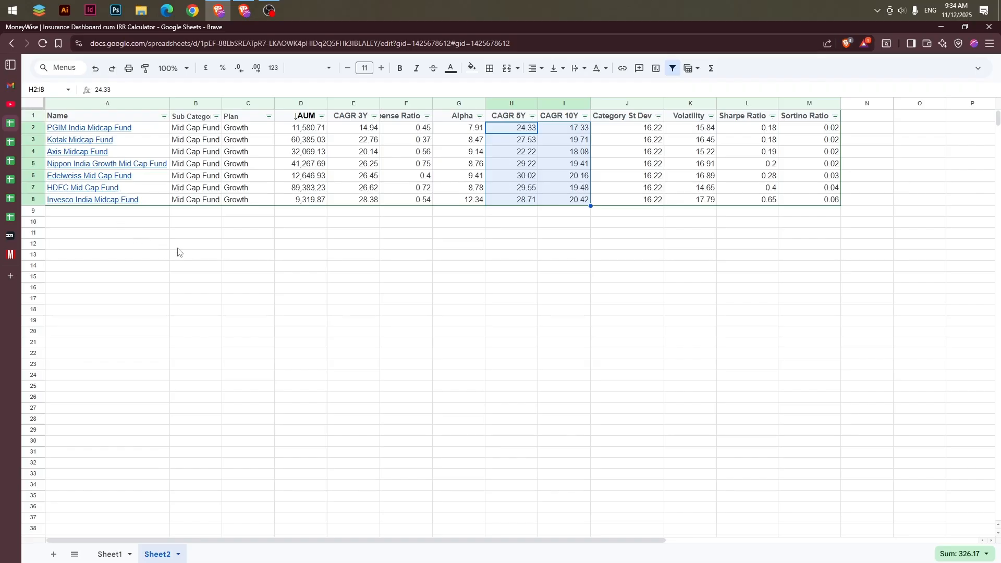
Sort the remaining funds by AUM in ascending order and copy the HDFC Mid Cap Fund name for a Morningstar lookup
click(125, 203)
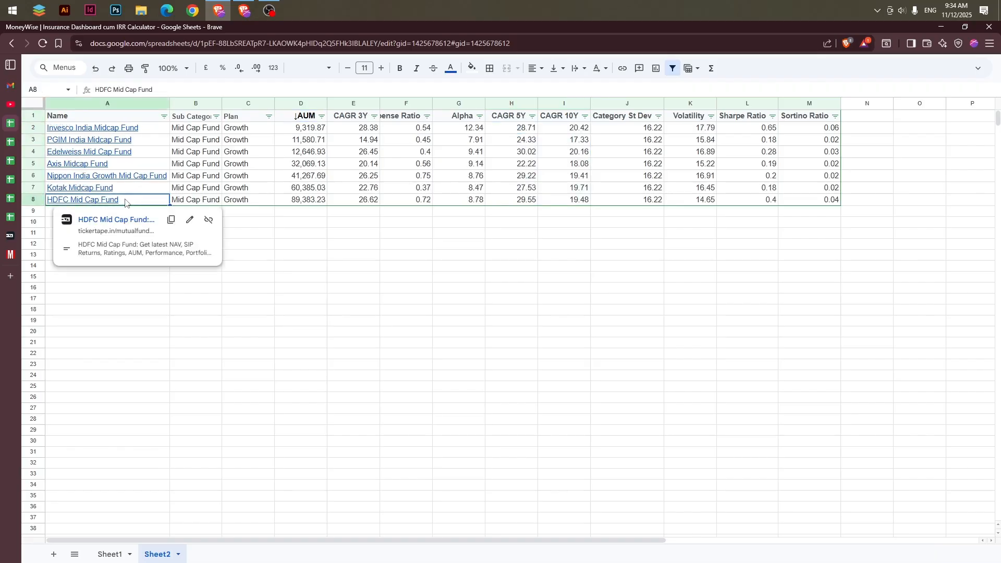
drag(54, 204, 79, 319)
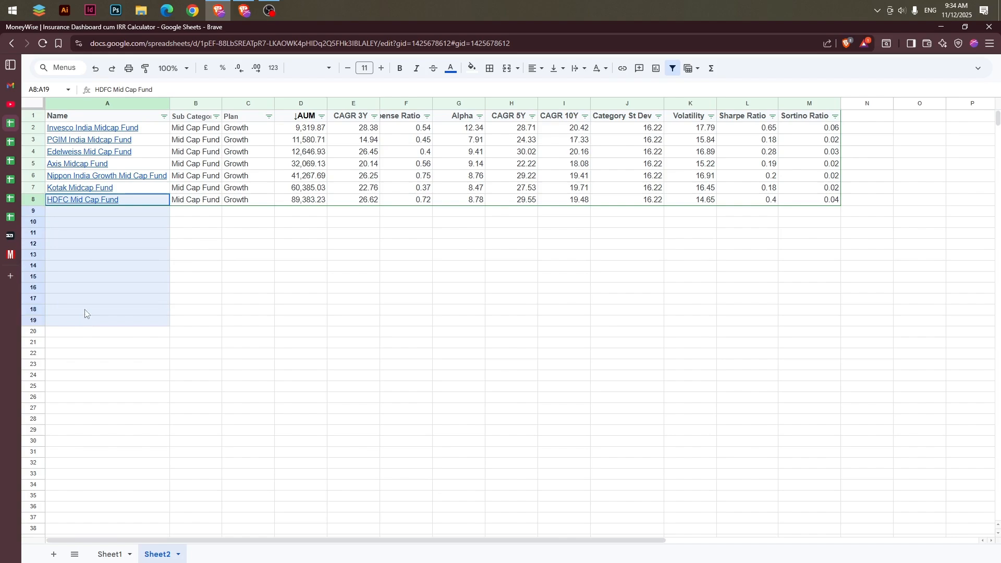
click(124, 205)
click(104, 217)
Review HDFC Mid Cap Fund's Morningstar overview, covering growth, annual returns, asset allocation, manager timeline and risk versus category
scroll(110, 321, down, 5)
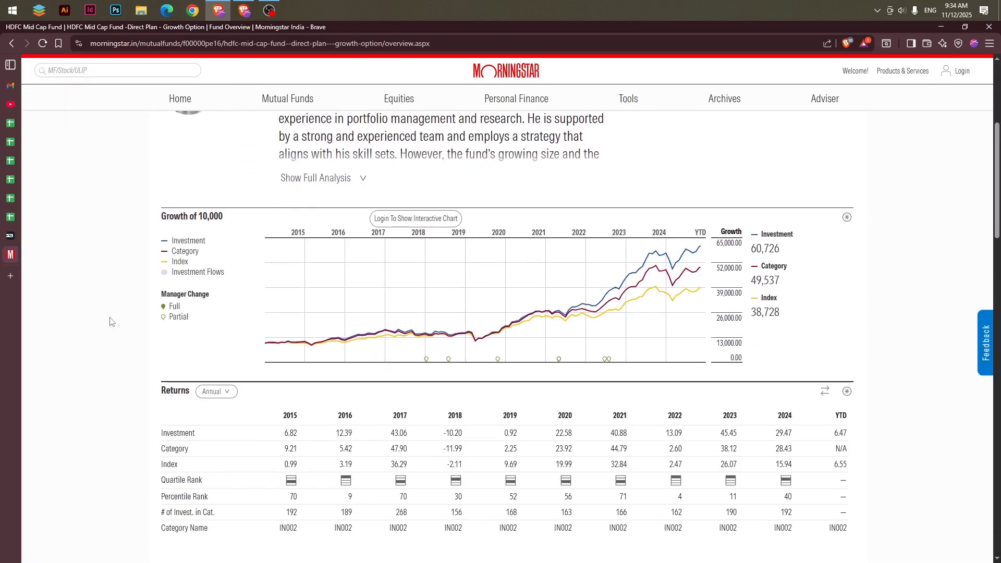
scroll(111, 321, down, 3)
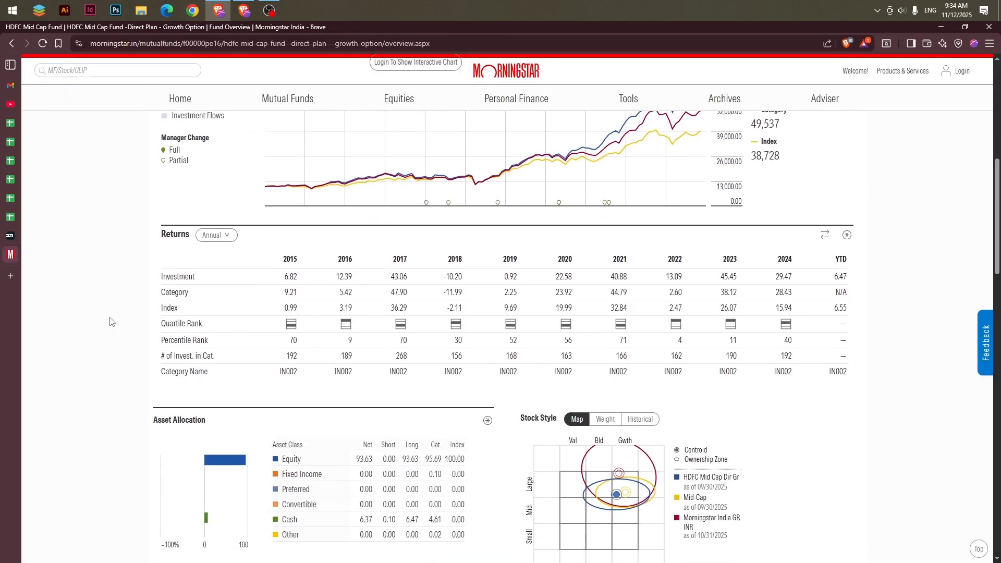
scroll(110, 321, down, 2)
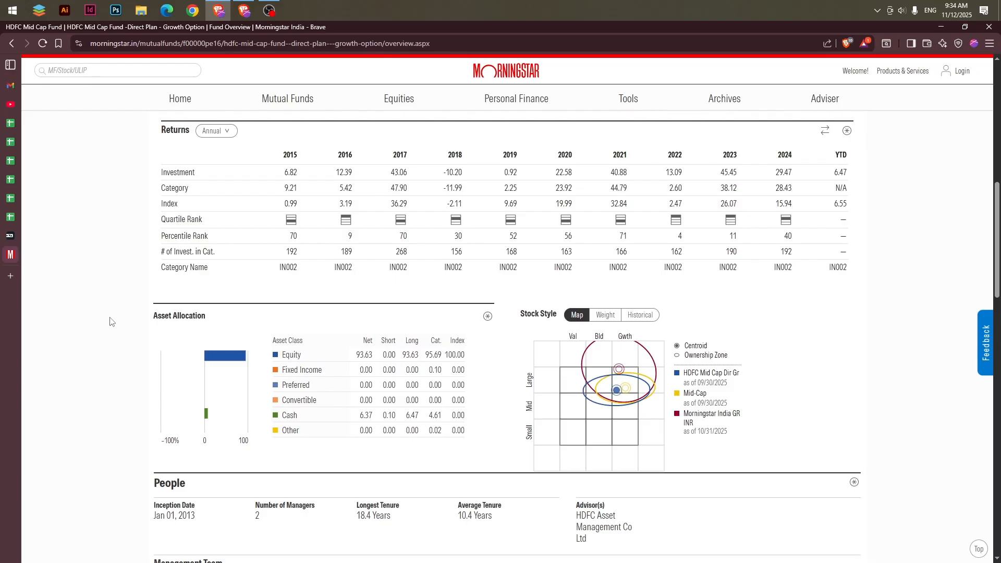
scroll(110, 322, down, 6)
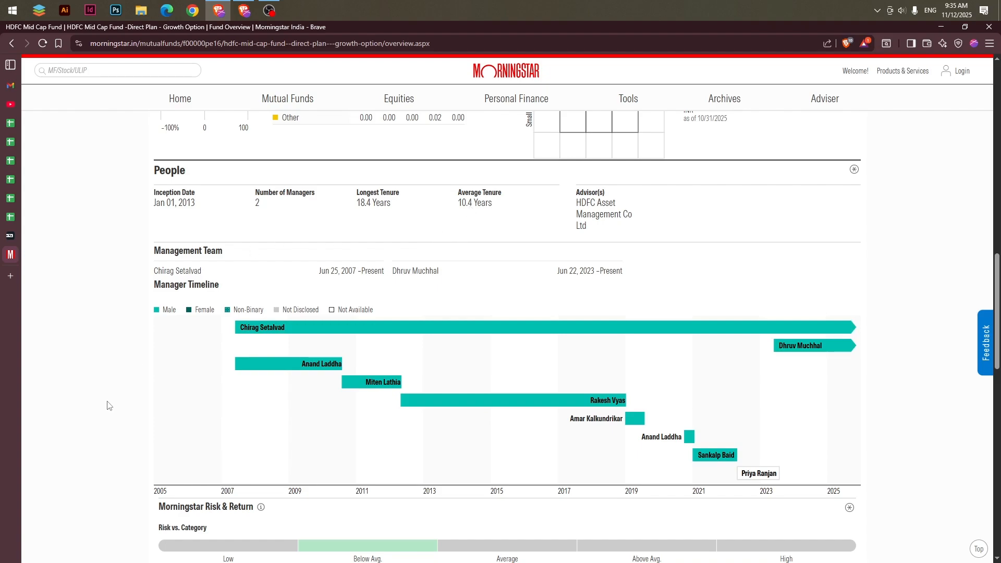
scroll(129, 333, down, 4)
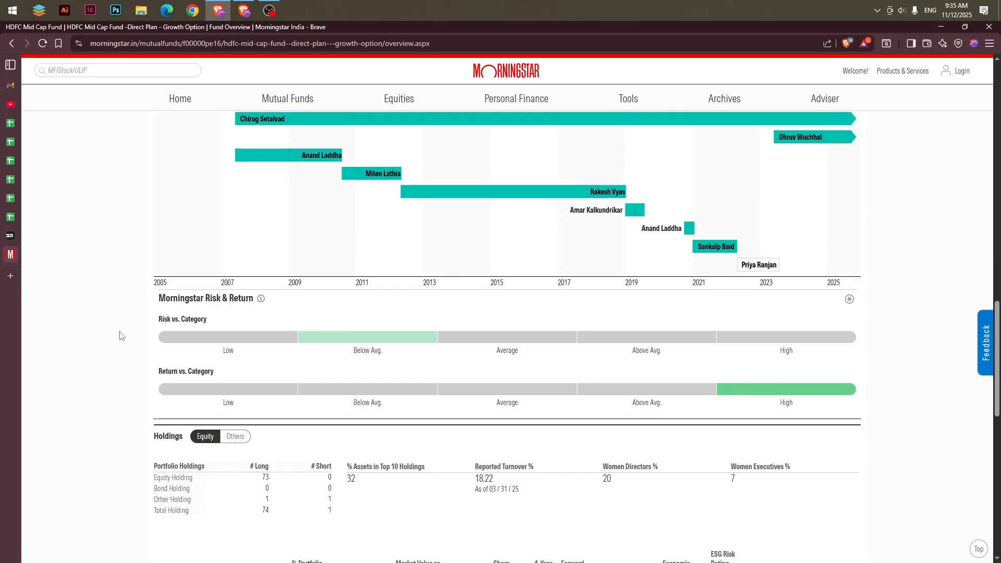
Open HDFC Mid Cap Fund's Risk & Rating page and examine its 3-year volatility measures, capture ratios and maximum drawdown
scroll(119, 336, up, 10)
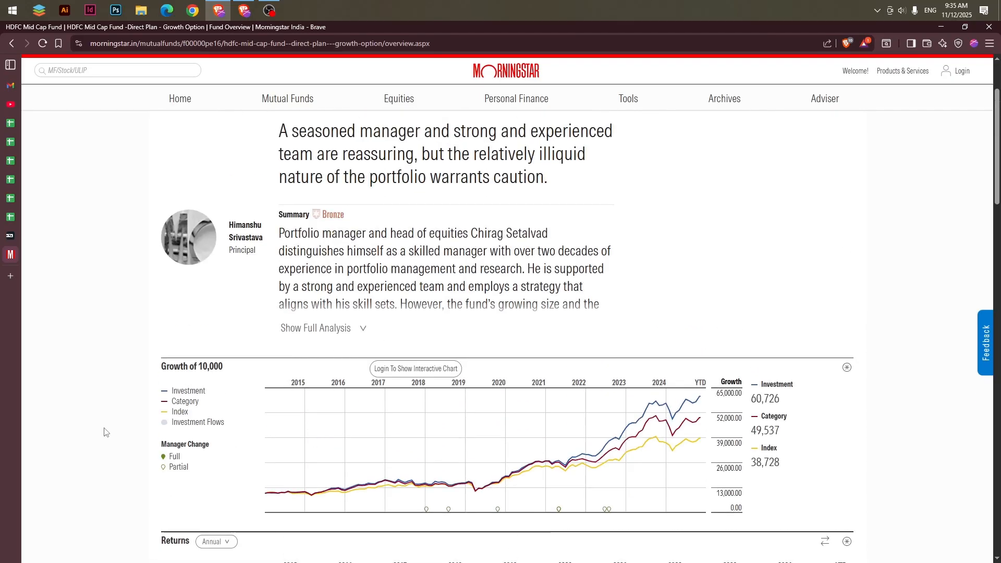
click(351, 177)
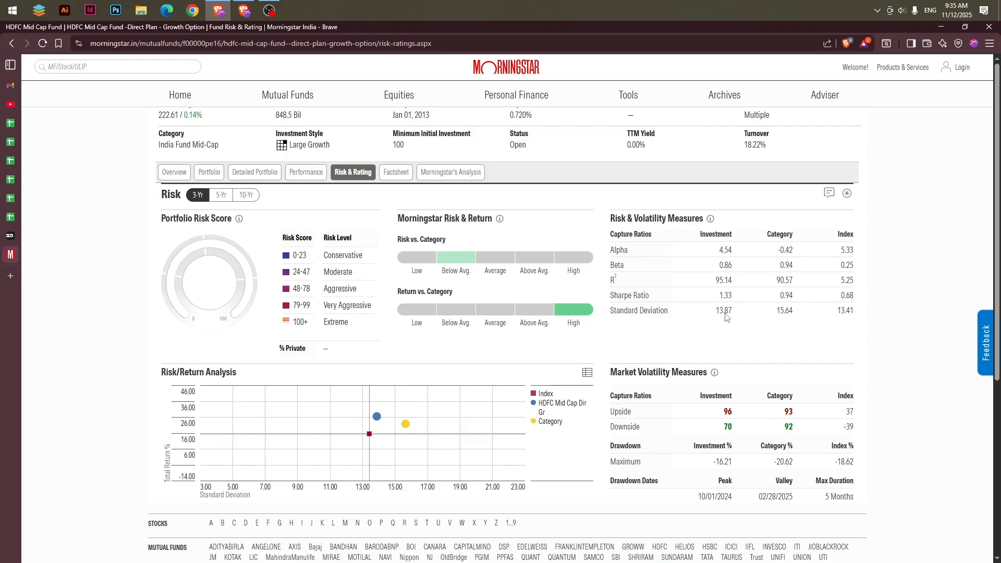
scroll(714, 326, down, 1)
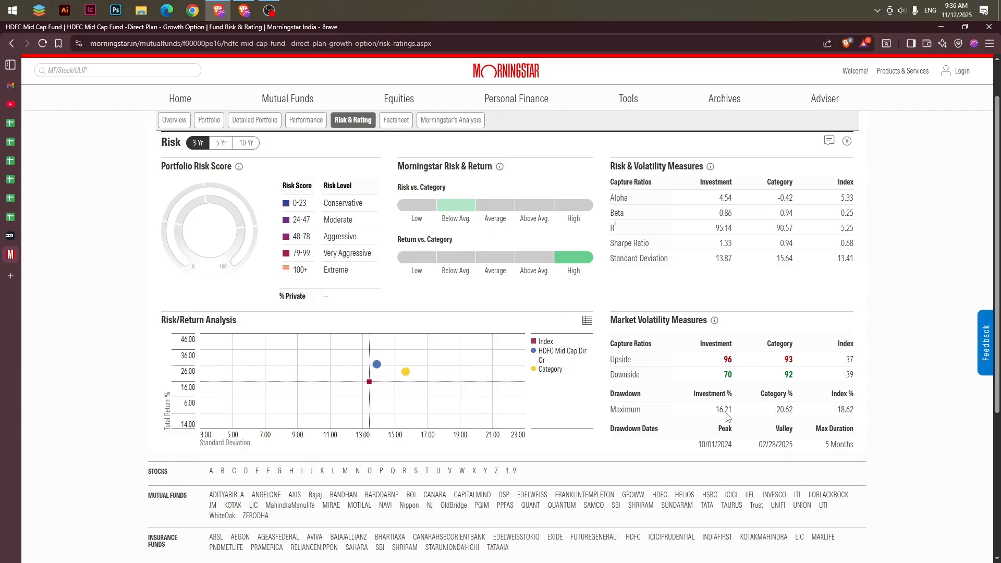
Back in Google Sheets, add the headers upside, downside and drowdown in N1:P1 and enter 96, 70 and -16.21 for HDFC Mid Cap Fund
key(ctrl+3)
click(860, 120)
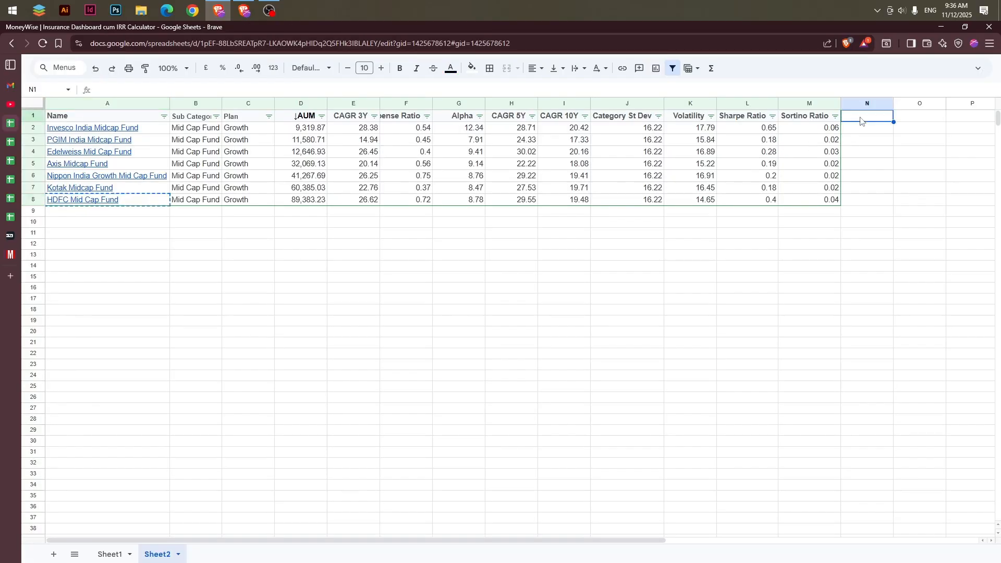
text(upside)
click(912, 119)
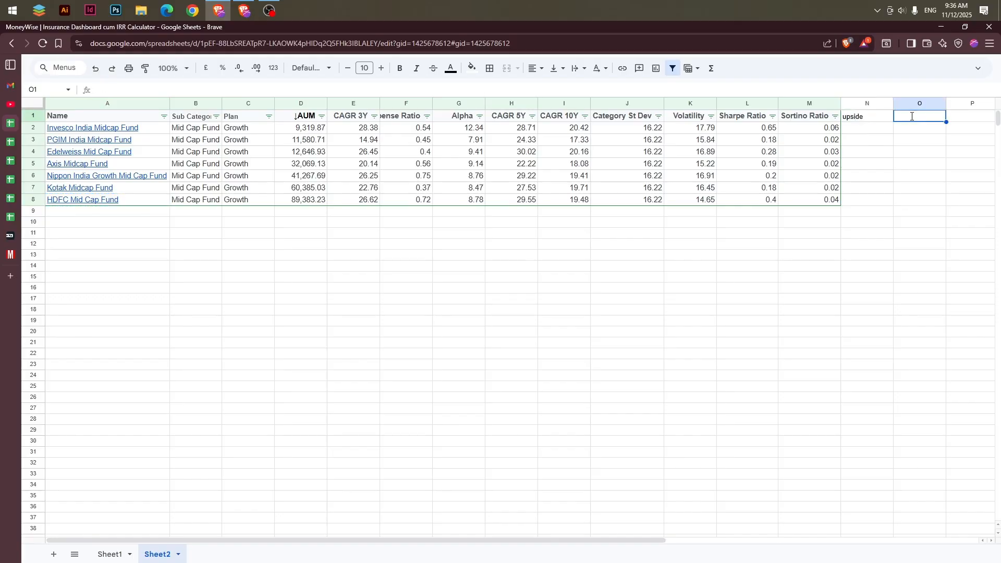
text(downside)
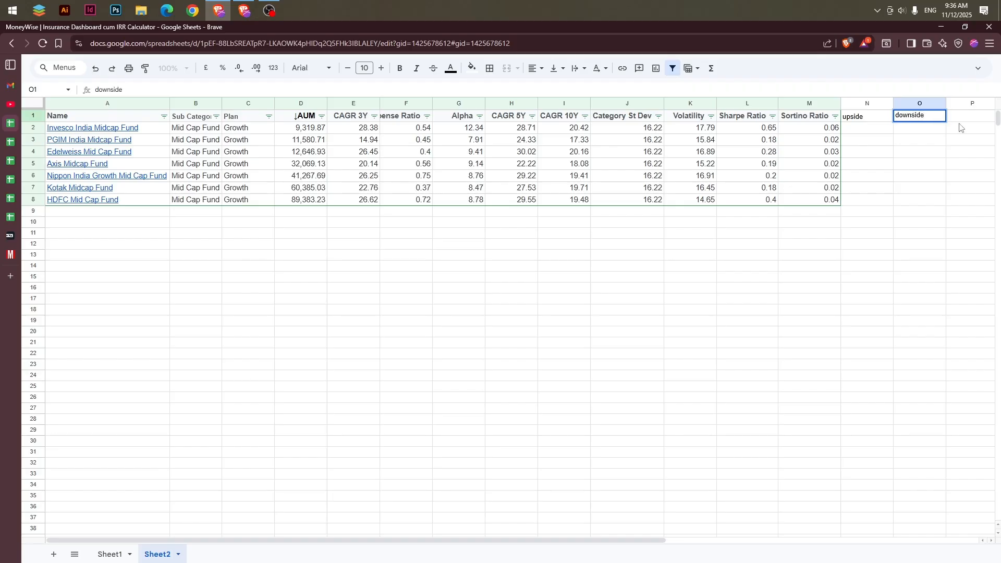
key(Tab)
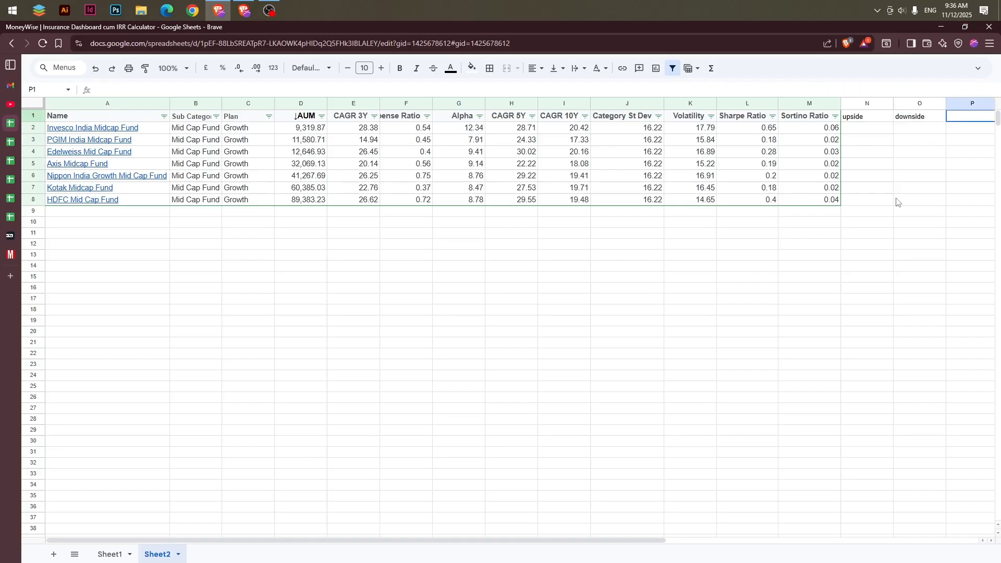
text(drowdown)
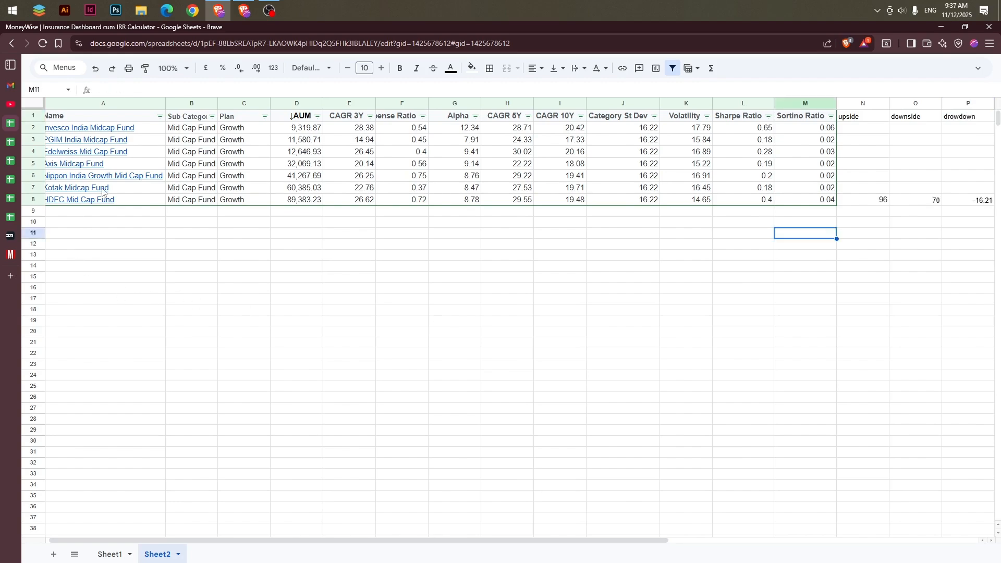
Look up Kotak Midcap Fund on Morningstar and review its growth, annual returns, manager timeline and risk and return versus category
click(103, 189)
key(ctrl+c)
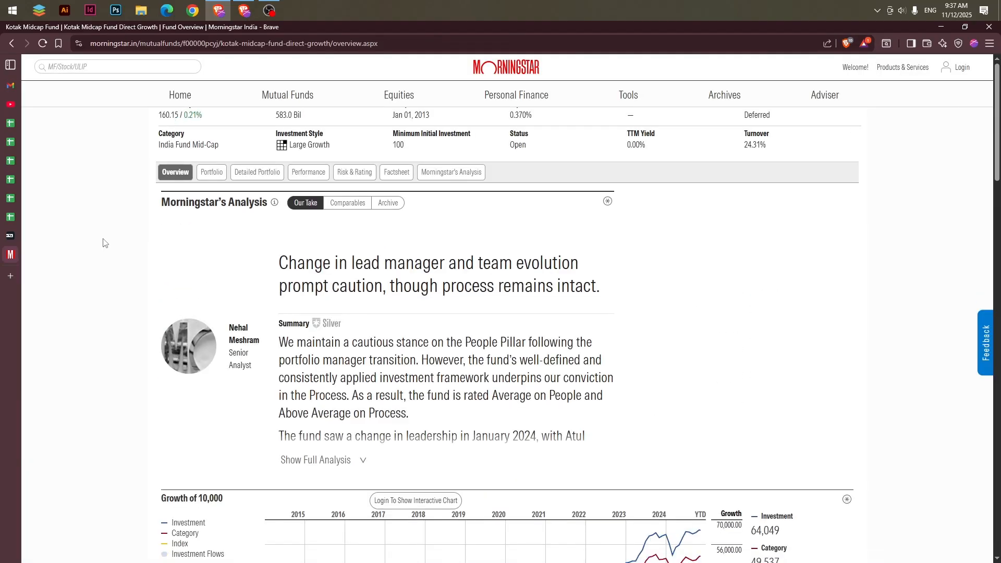
scroll(123, 333, down, 6)
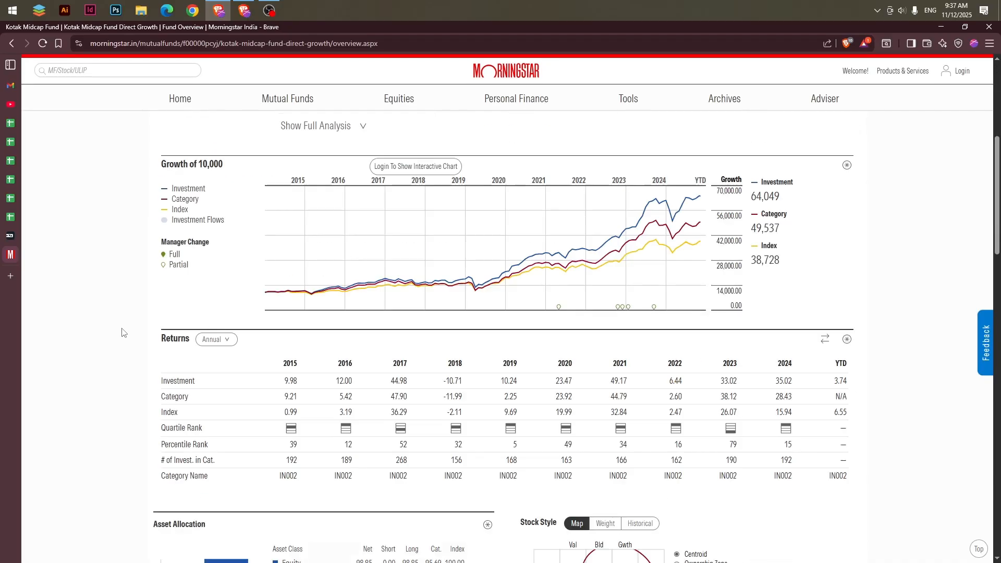
scroll(123, 333, down, 8)
scroll(122, 330, up, 1)
scroll(121, 327, down, 4)
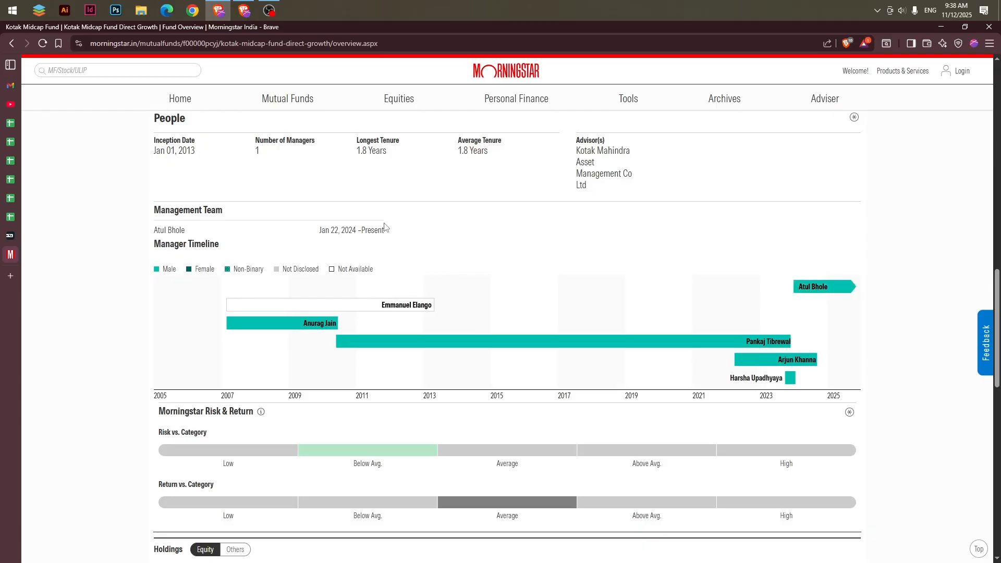
scroll(383, 228, down, 3)
scroll(327, 228, up, 5)
scroll(327, 227, up, 15)
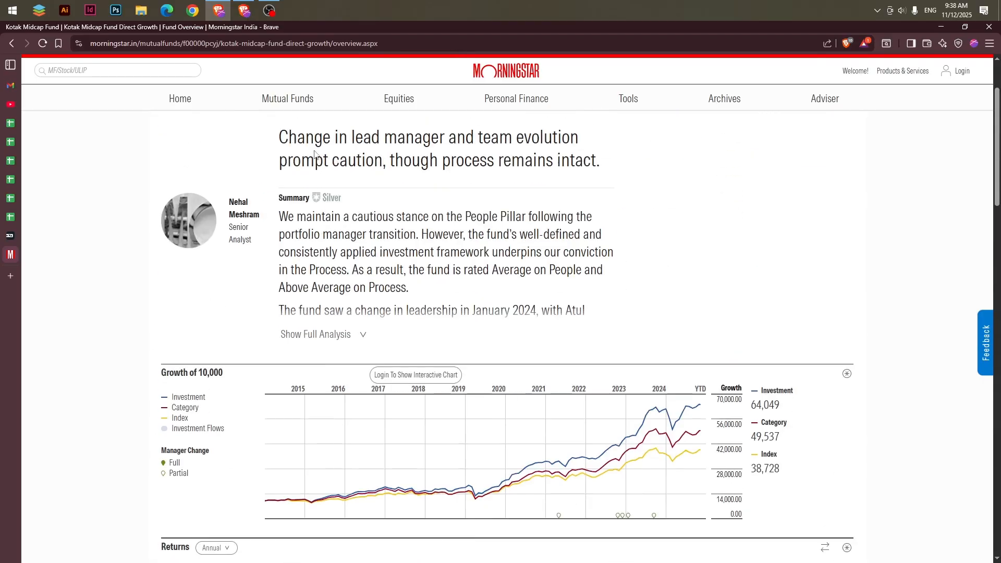
Check Kotak Midcap Fund's Risk & Rating page, and in Google Sheets enter upside 91, downside 79 and drowdown -20 in N7:P7
click(361, 178)
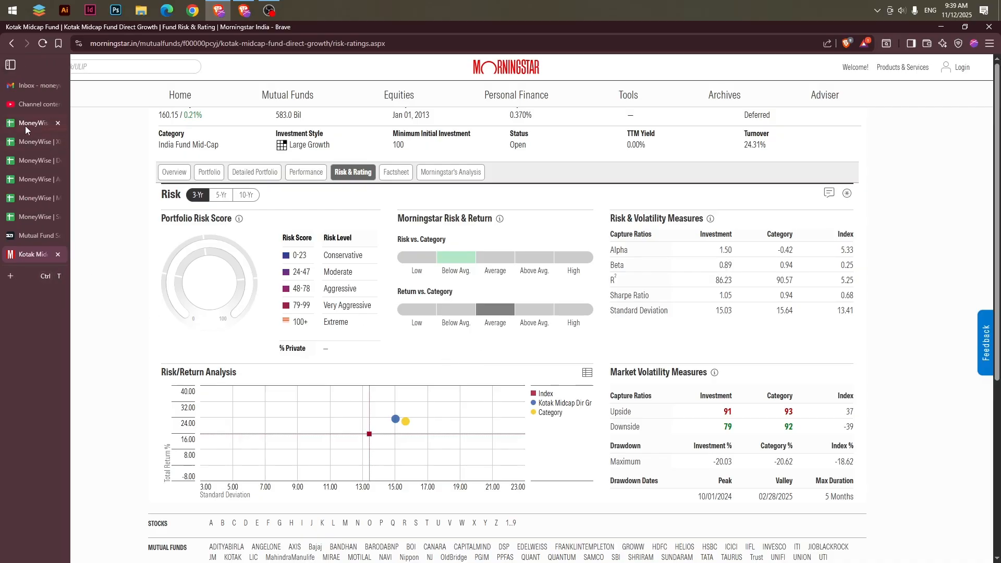
click(25, 125)
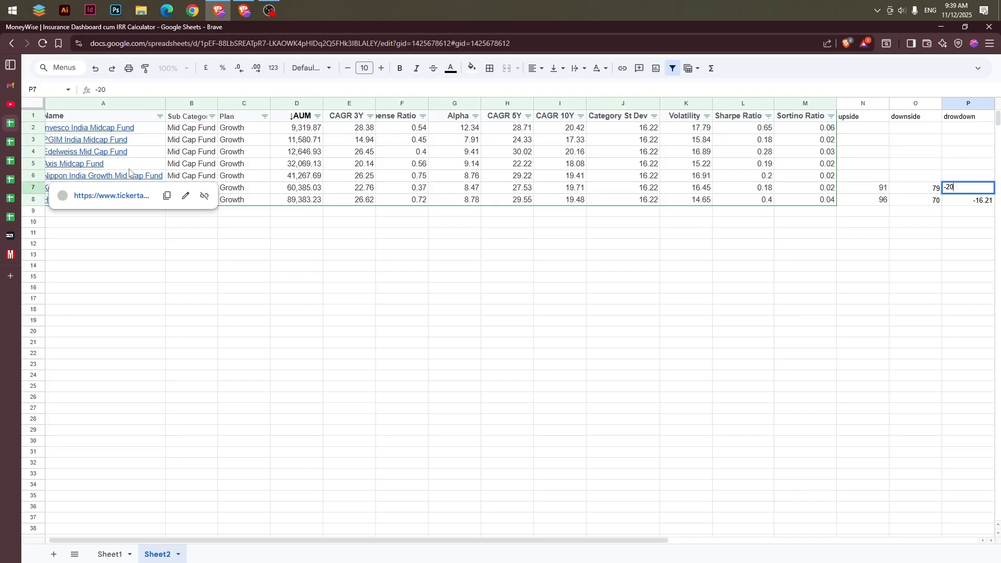
Copy the Nippon India Growth Mid Cap Fund name, search for it on Morningstar and open the Direct Plan - Growth Mid Cap entry
click(156, 174)
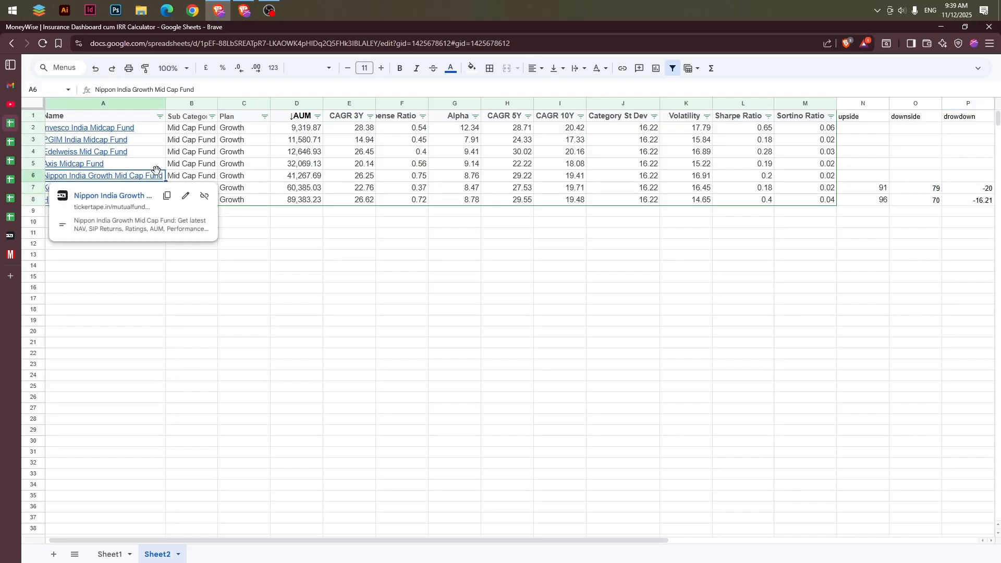
key(ctrl+c)
mouse_move(18, 151)
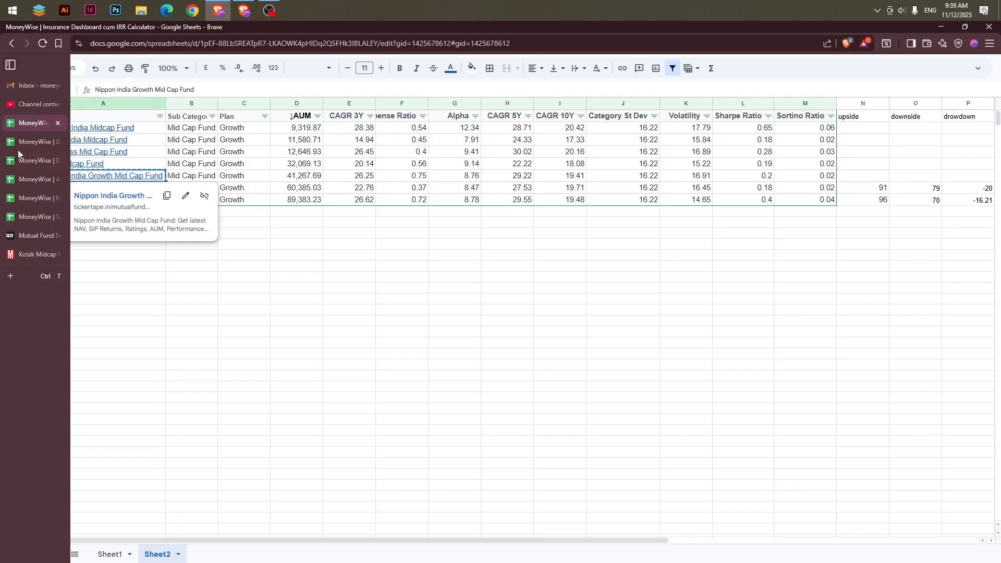
click(26, 254)
click(120, 66)
key(ctrl+v)
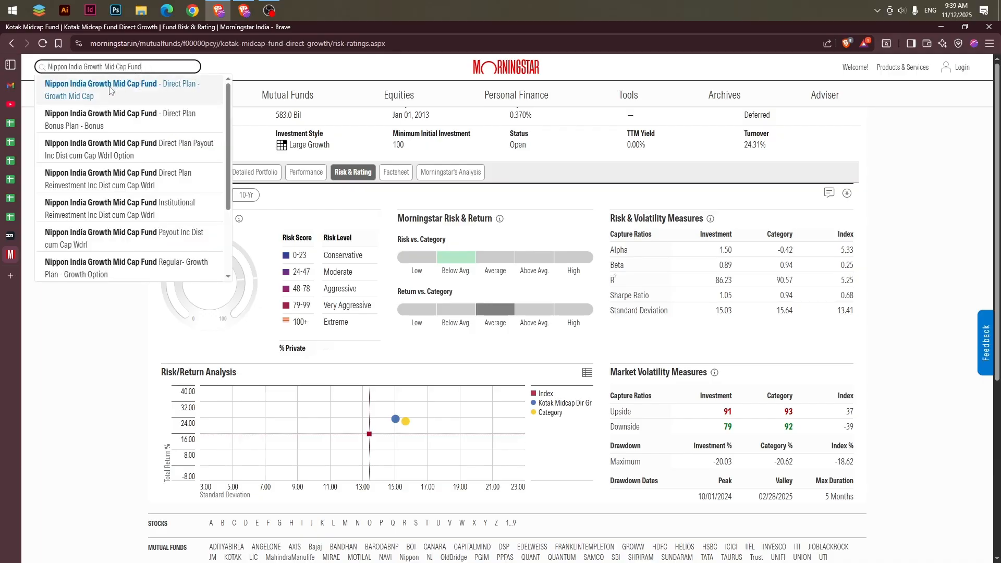
click(111, 91)
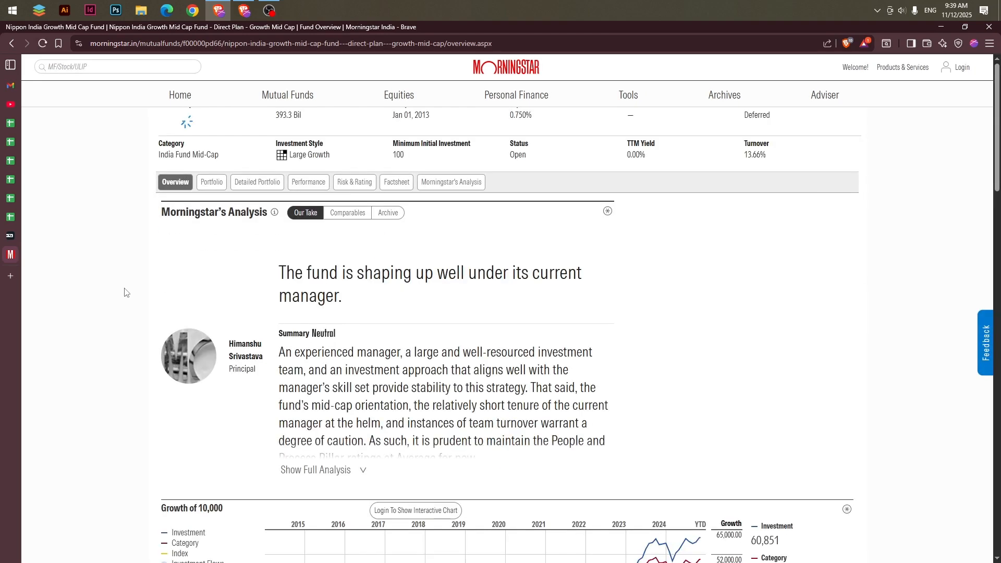
Review the Nippon India Growth Mid Cap Fund overview, focusing on its management team, manager timeline and Morningstar risk rating
scroll(125, 292, down, 8)
scroll(125, 292, down, 9)
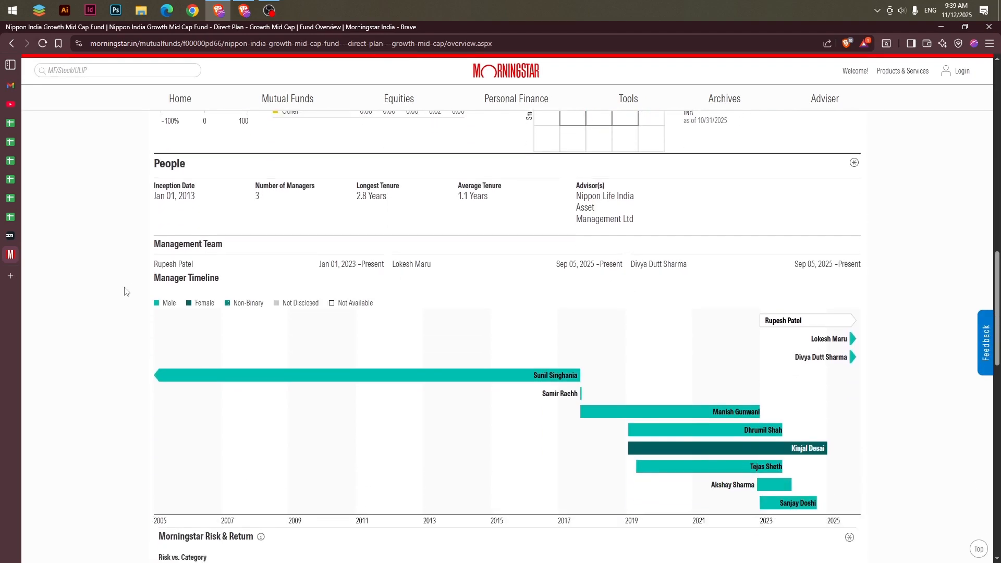
scroll(124, 292, up, 1)
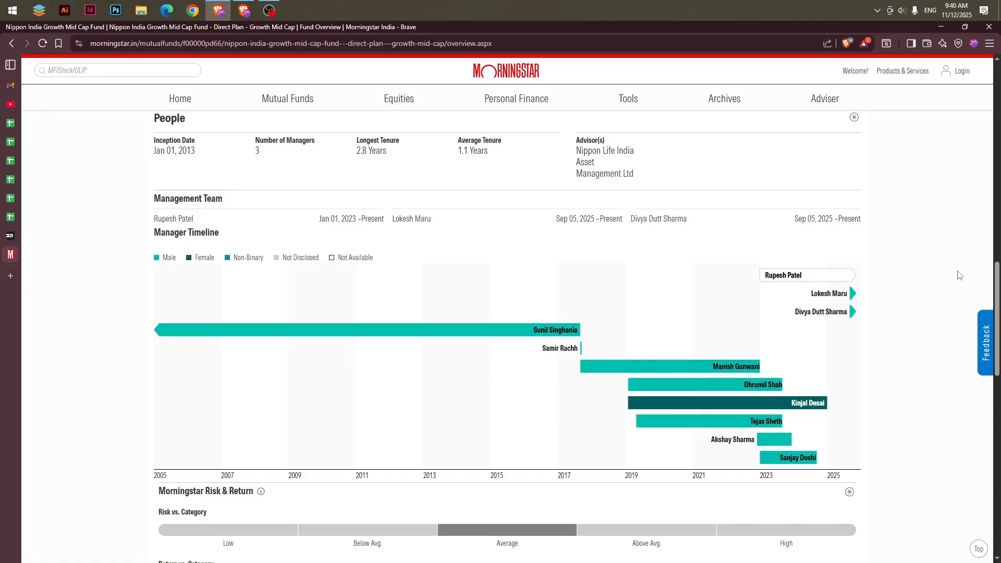
scroll(398, 273, up, 1)
scroll(398, 273, up, 10)
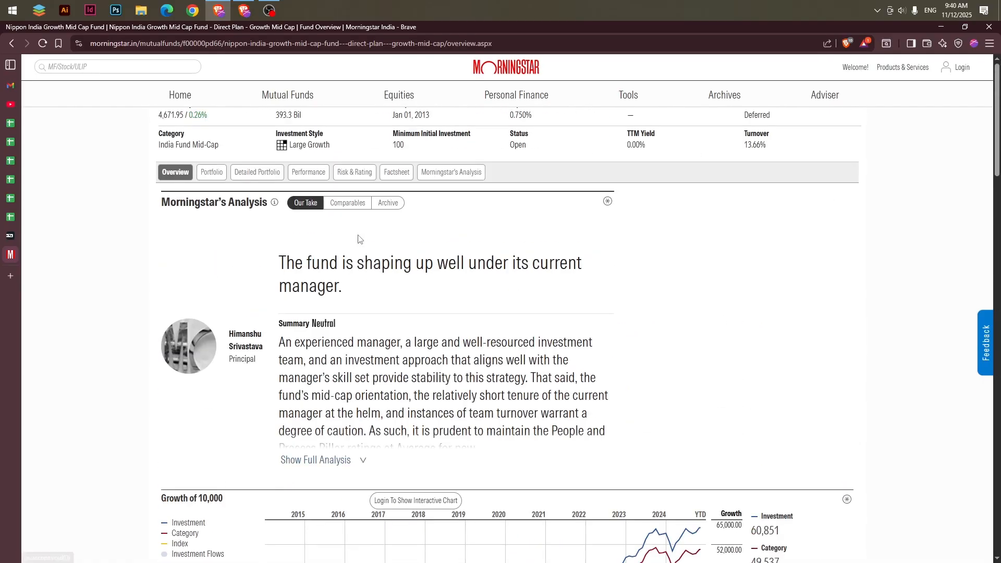
Check the Nippon fund's Risk & Rating page, and in Google Sheets enter upside 101, downside 88 and drowdown -19.27 in N6:P6
click(352, 173)
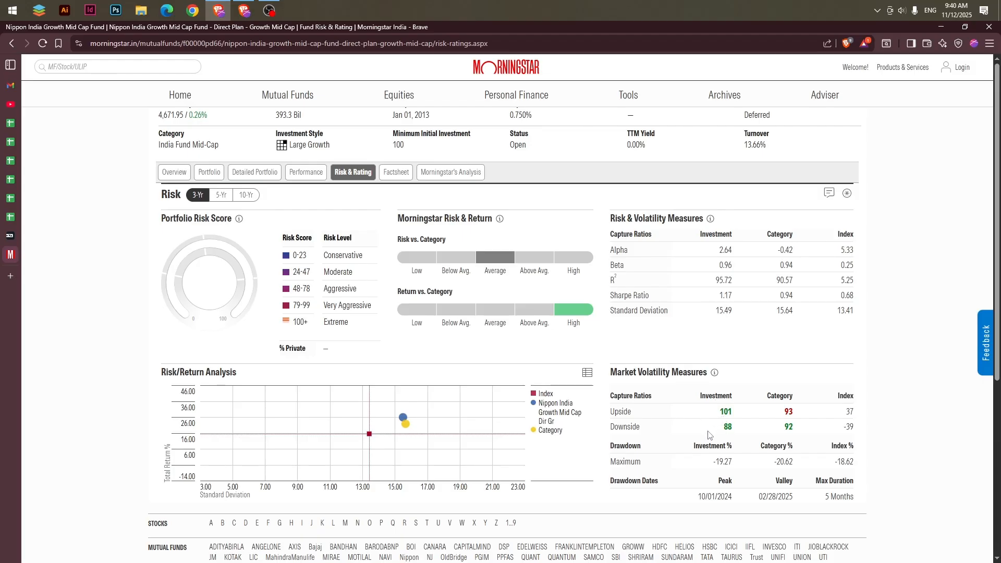
click(10, 123)
Look up Axis Midcap Fund on Morningstar and review its annual returns, asset allocation, manager timeline and risk and return versus category
click(67, 167)
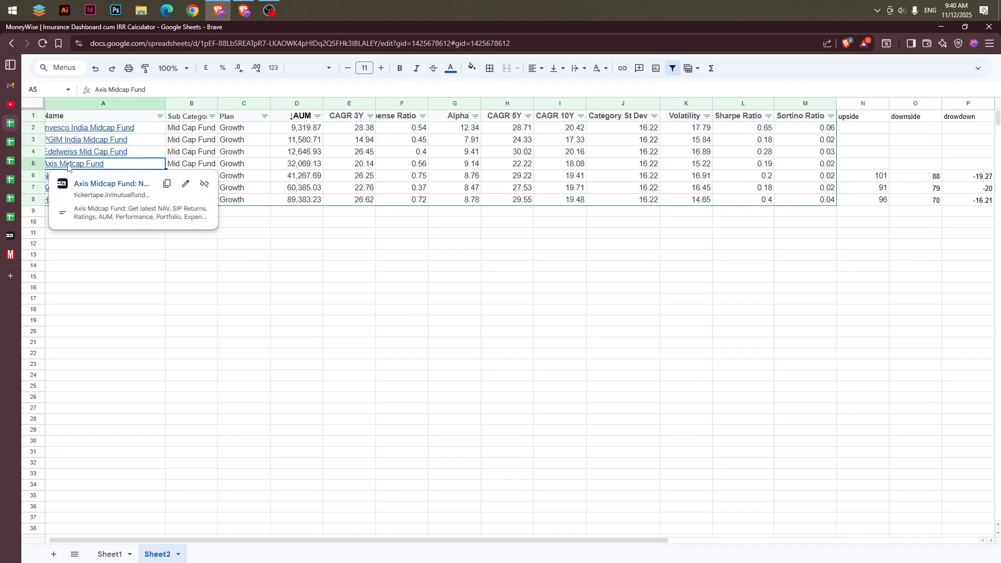
key(ctrl+9)
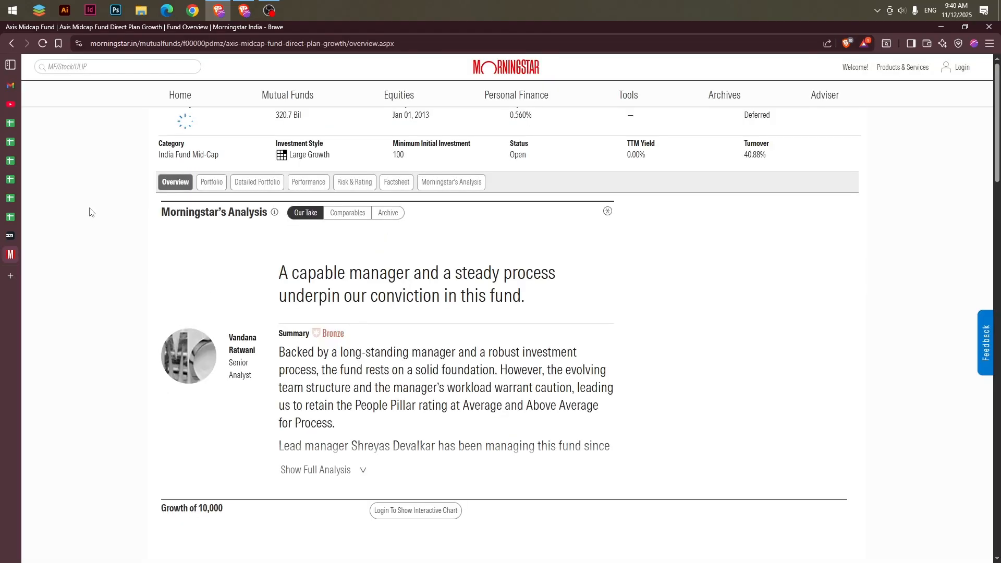
scroll(127, 248, down, 12)
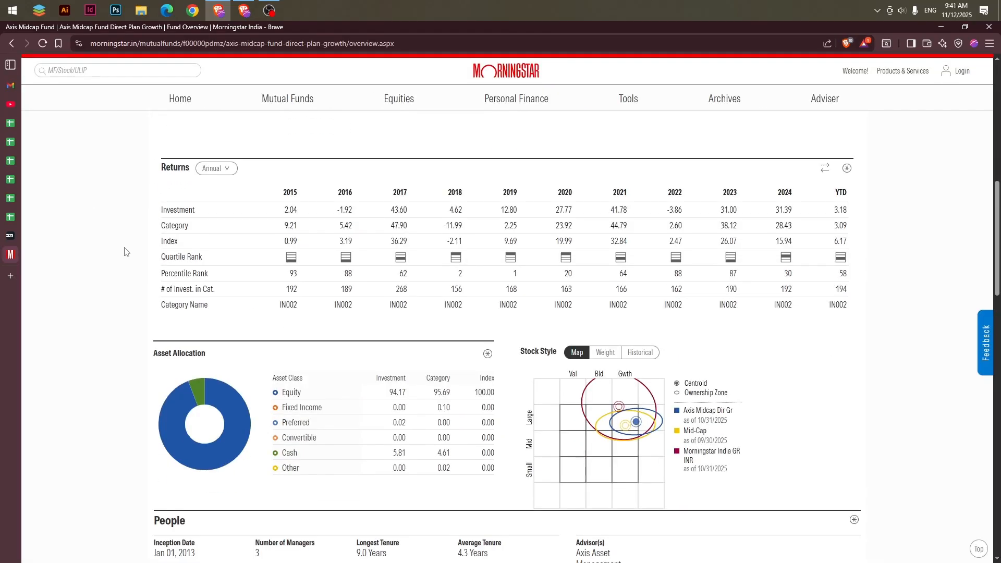
scroll(125, 253, down, 5)
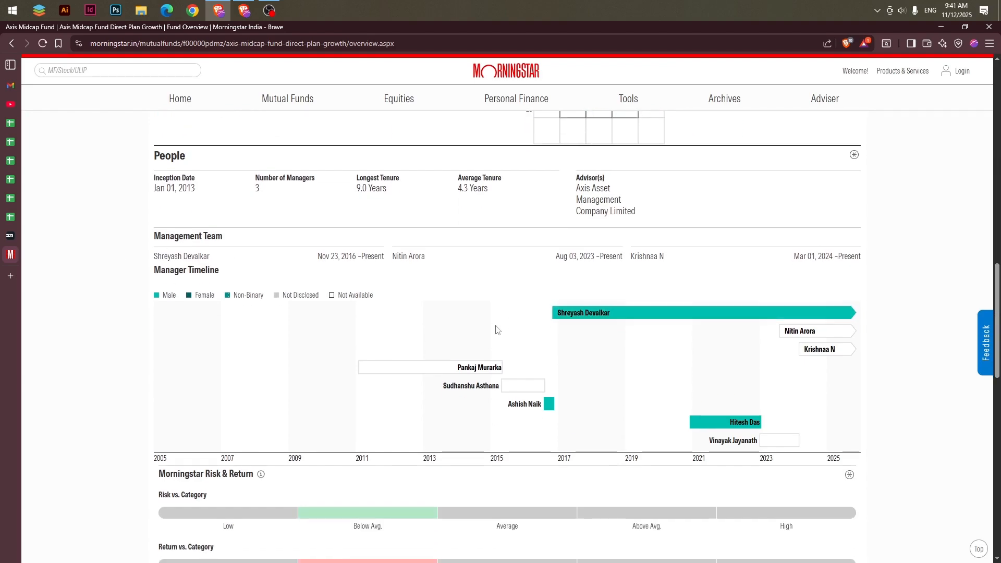
scroll(116, 370, down, 3)
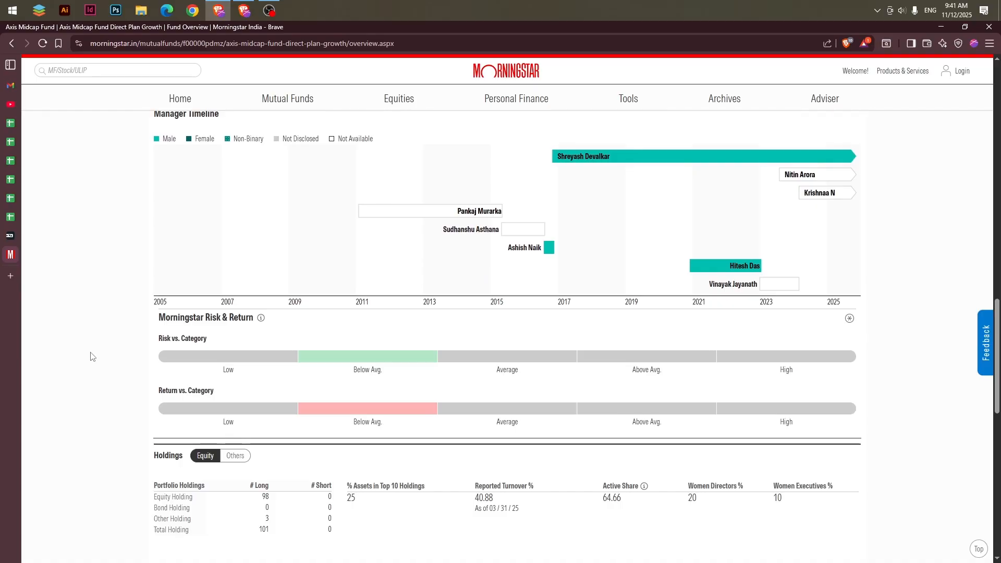
scroll(91, 356, up, 20)
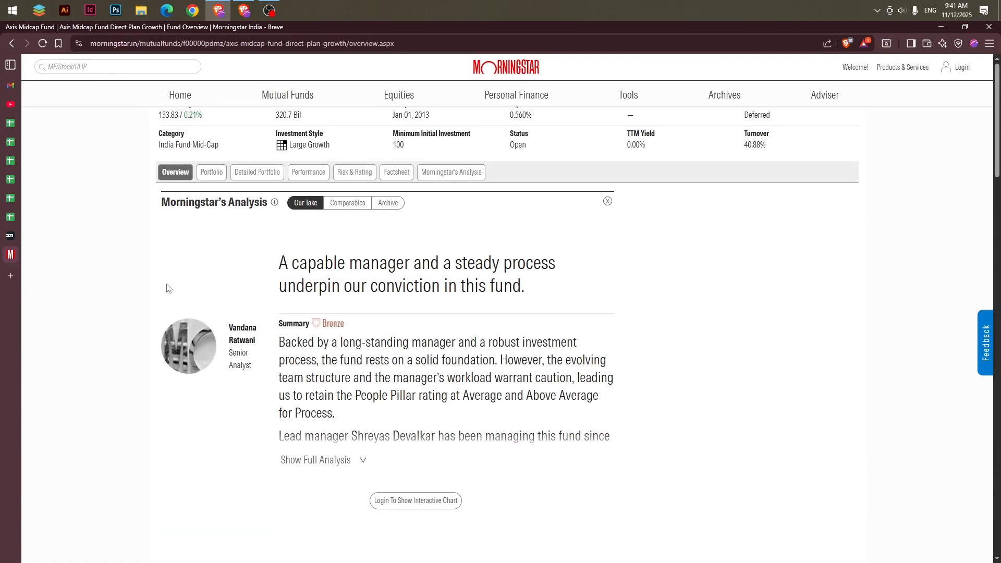
Check Axis Midcap Fund's Risk & Rating page, and in Google Sheets enter upside 82, downside 76 and drowdown -18.86 in N5:P5
click(355, 172)
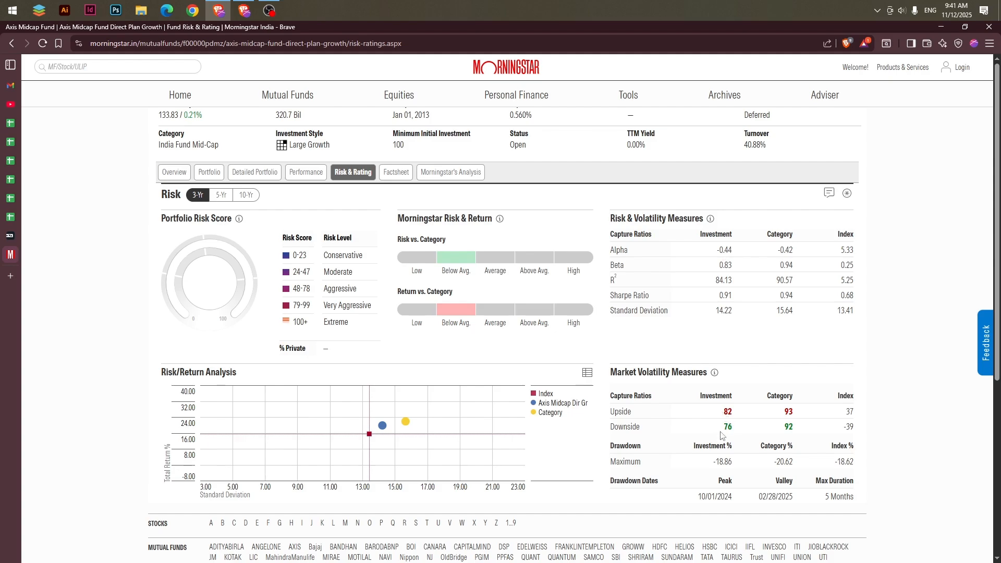
click(13, 125)
click(872, 168)
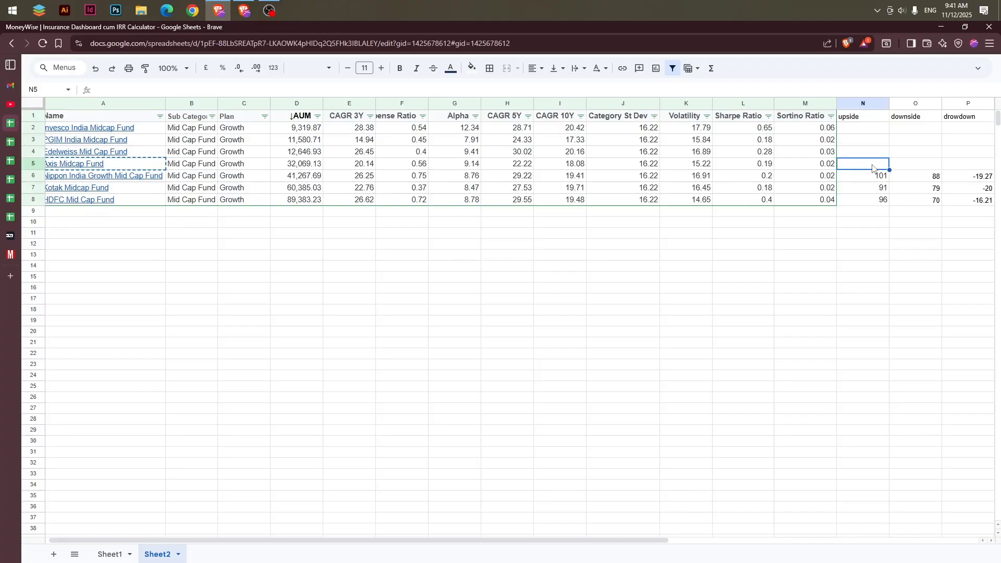
text(82)
click(919, 165)
text(7)
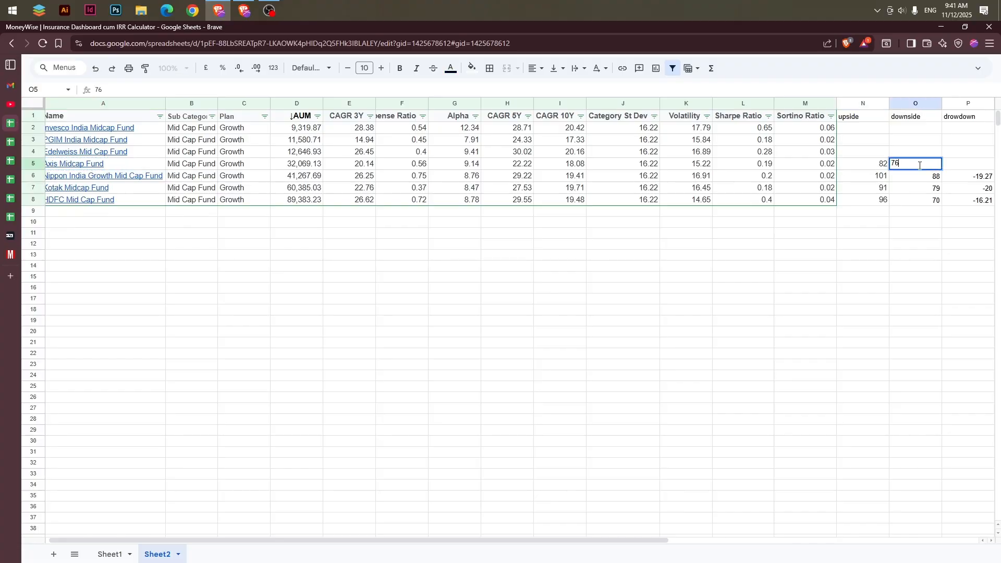
text(6)
click(970, 164)
text(-18.86)
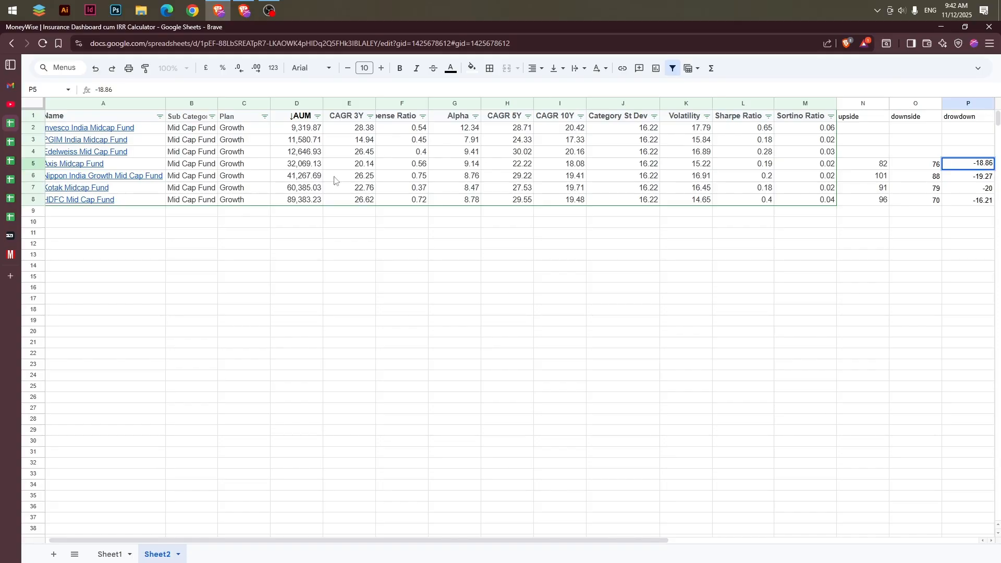
Look up Edelweiss Mid Cap Fund on Morningstar and review its annual returns, asset allocation, manager timeline, risk versus category and holdings
click(139, 153)
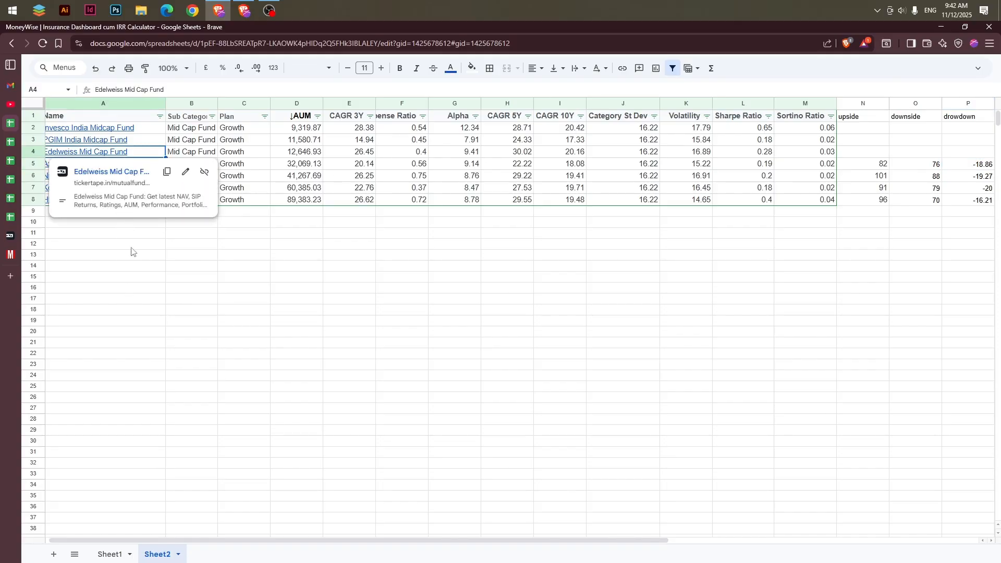
click(11, 255)
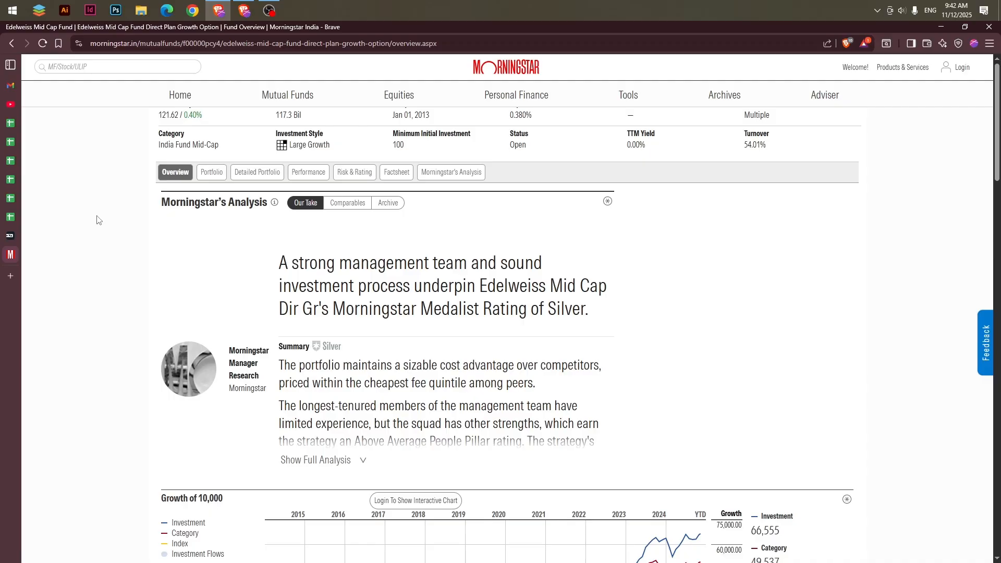
scroll(188, 280, down, 10)
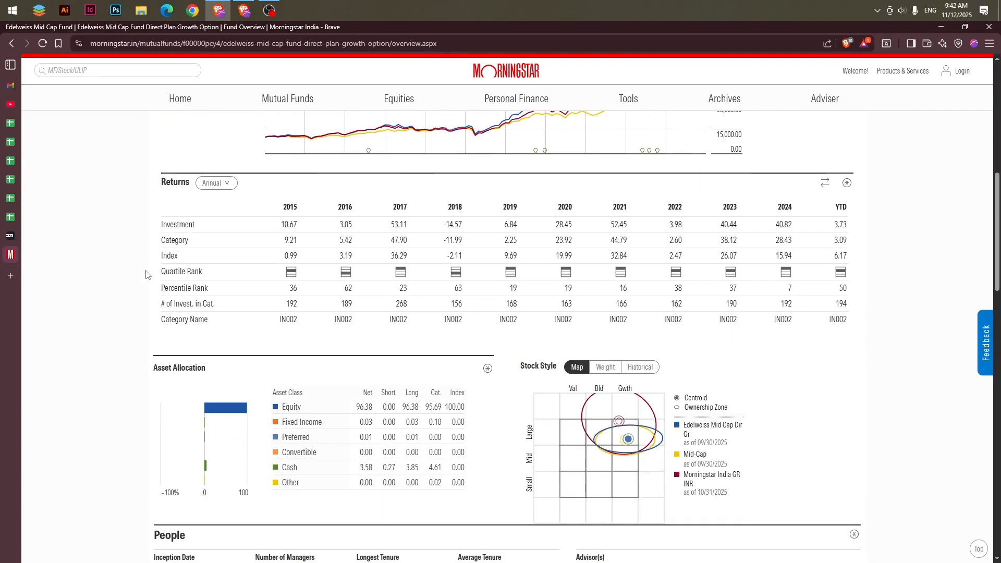
scroll(146, 275, down, 5)
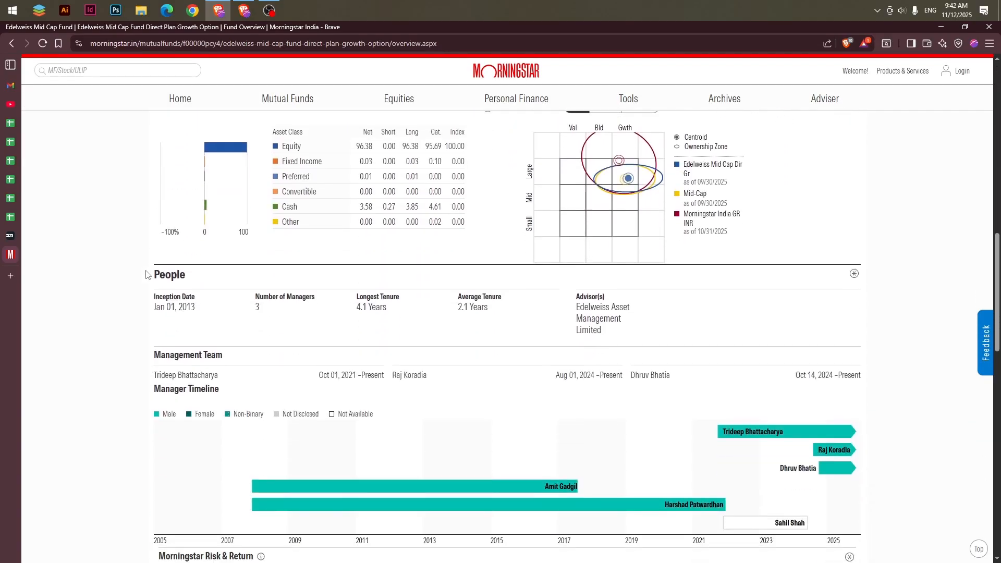
scroll(146, 274, down, 1)
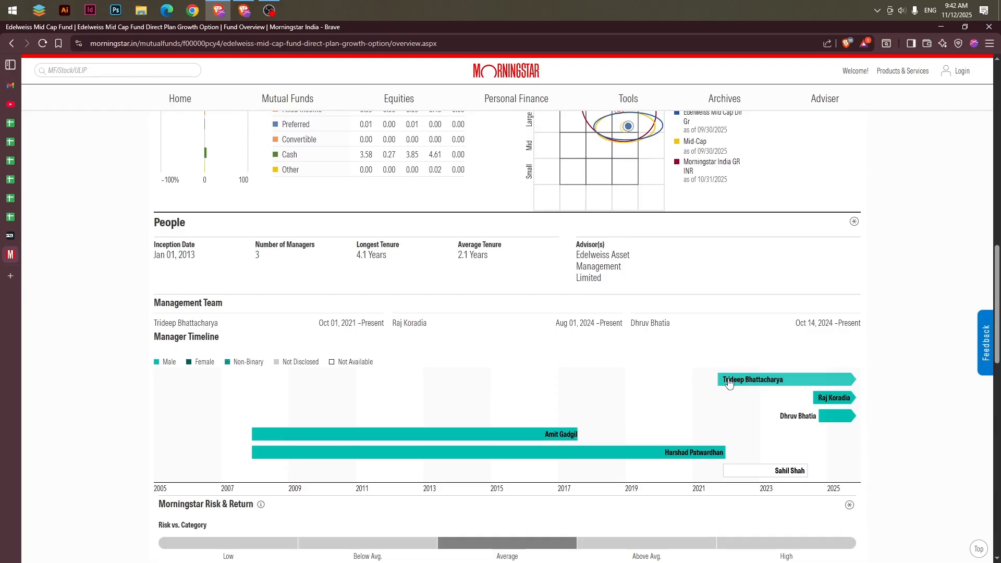
scroll(125, 367, down, 3)
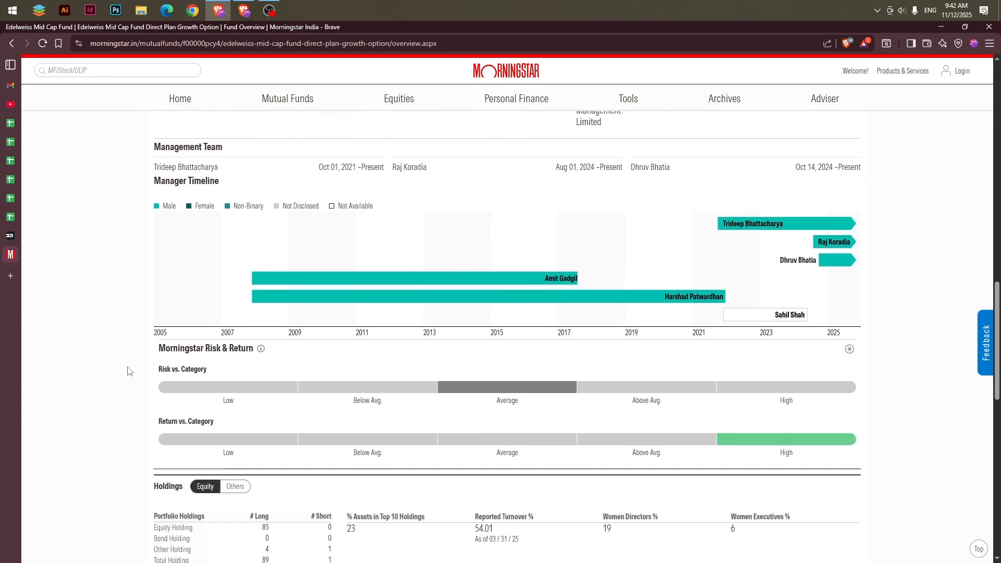
scroll(124, 367, down, 2)
scroll(124, 367, down, 2)
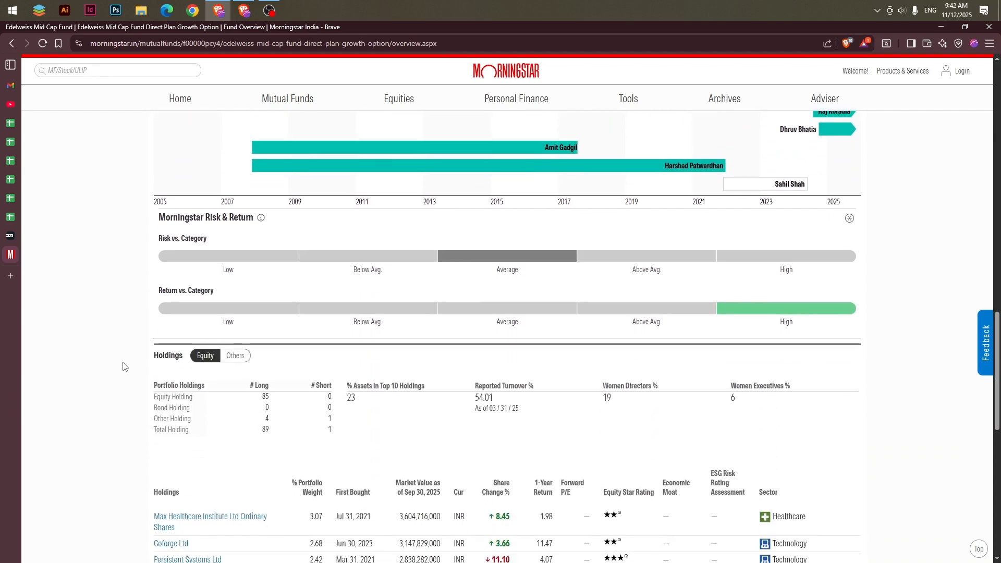
scroll(124, 366, up, 13)
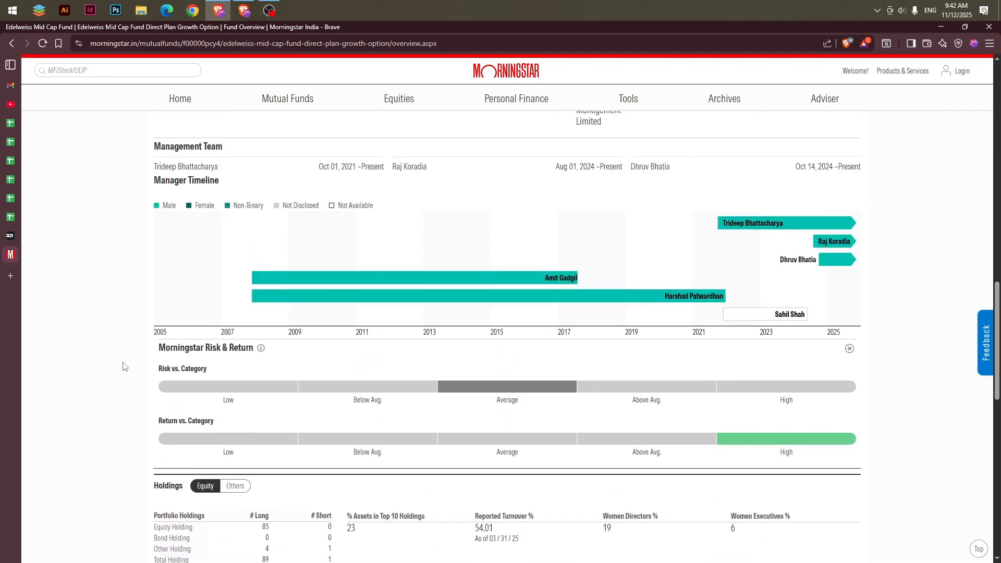
scroll(123, 366, up, 8)
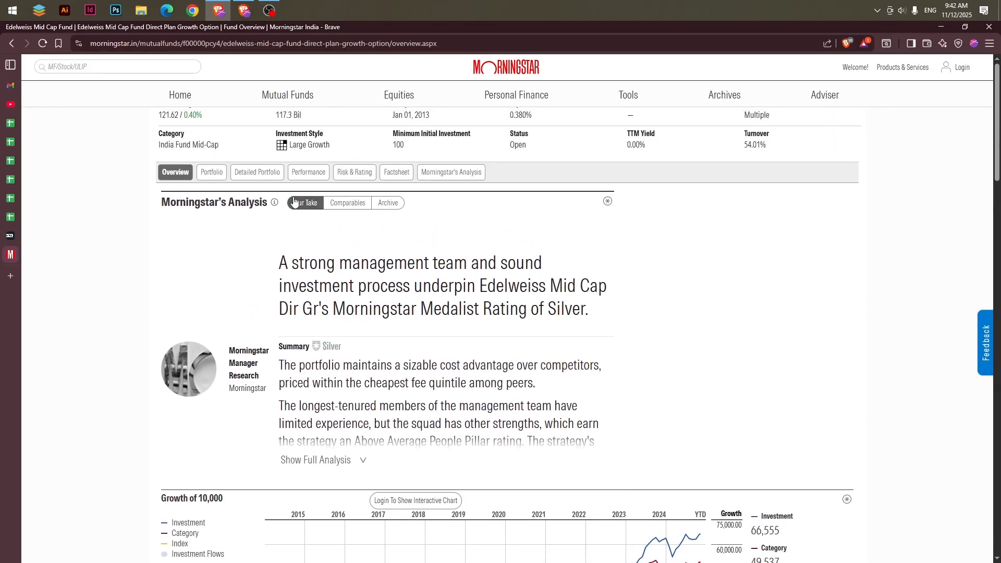
Check Edelweiss Mid Cap Fund's Risk & Rating page, and in Google Sheets enter upside 100, downside 85 and drowdown -18.05 in N4:P4
click(348, 172)
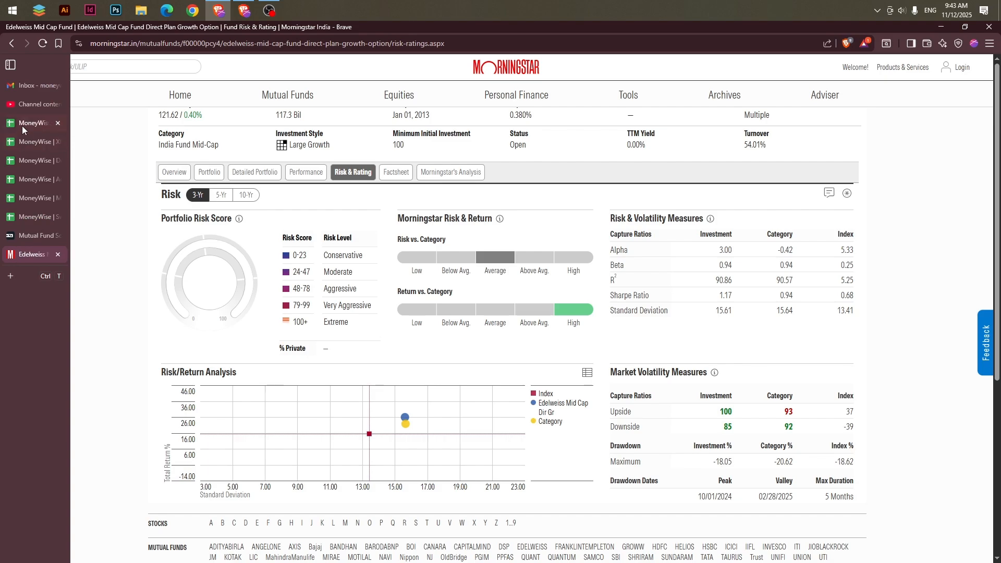
click(23, 123)
click(870, 153)
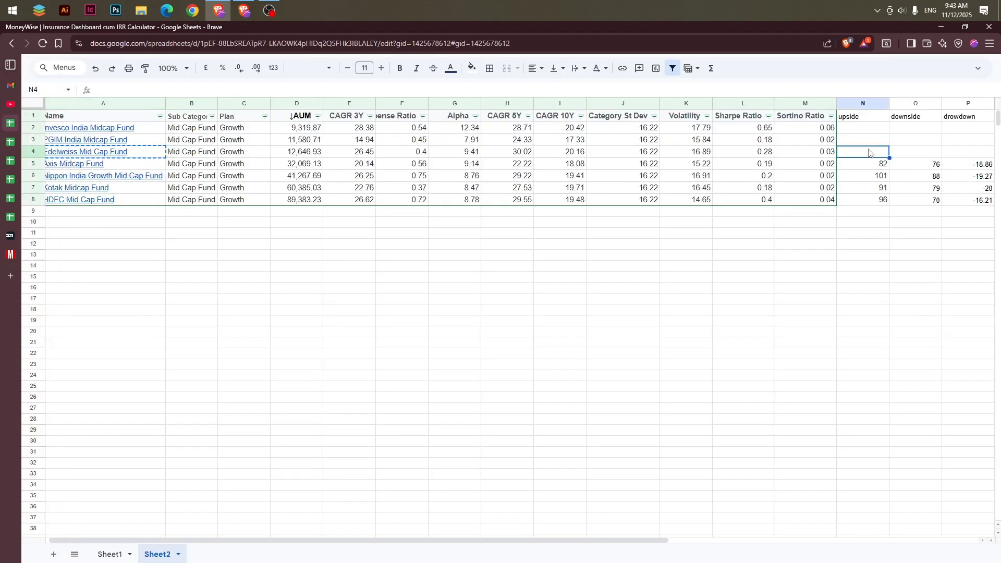
text(100)
click(931, 152)
text(85)
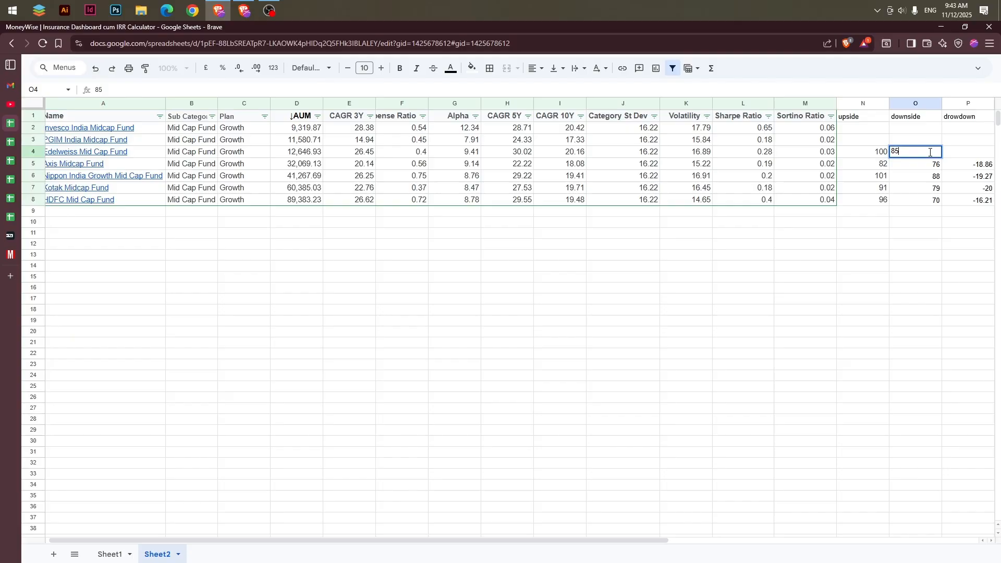
click(969, 153)
text(-18.05)
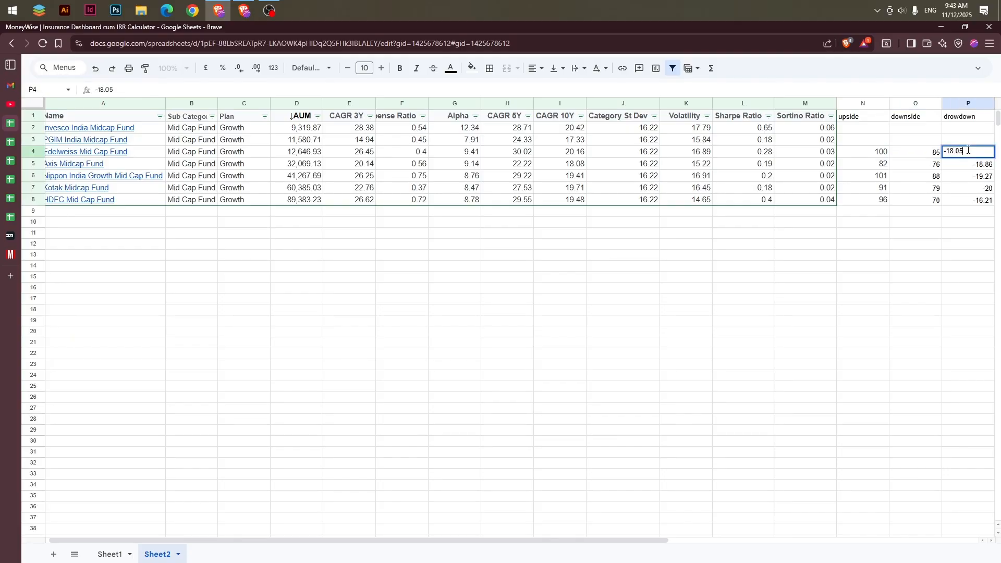
Look up PGIM India Midcap Fund on Morningstar and review its annual returns, asset allocation, manager timeline, risk and return versus category, and holdings
click(148, 142)
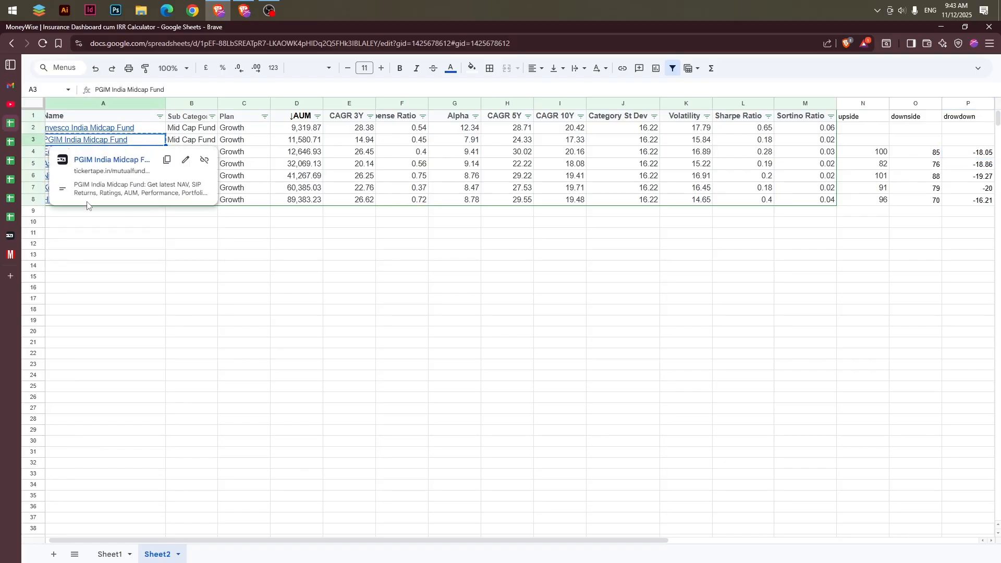
mouse_move(16, 131)
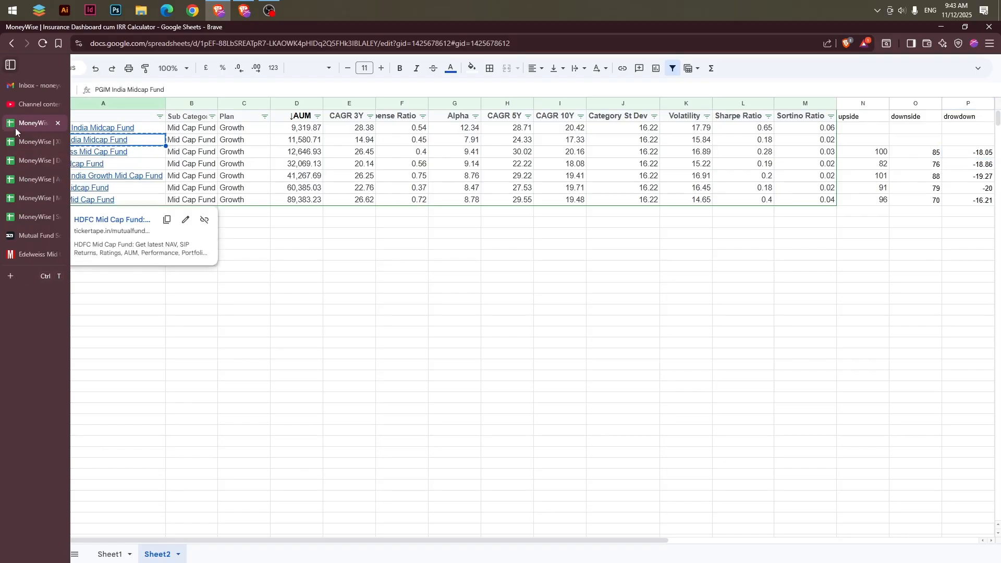
click(29, 253)
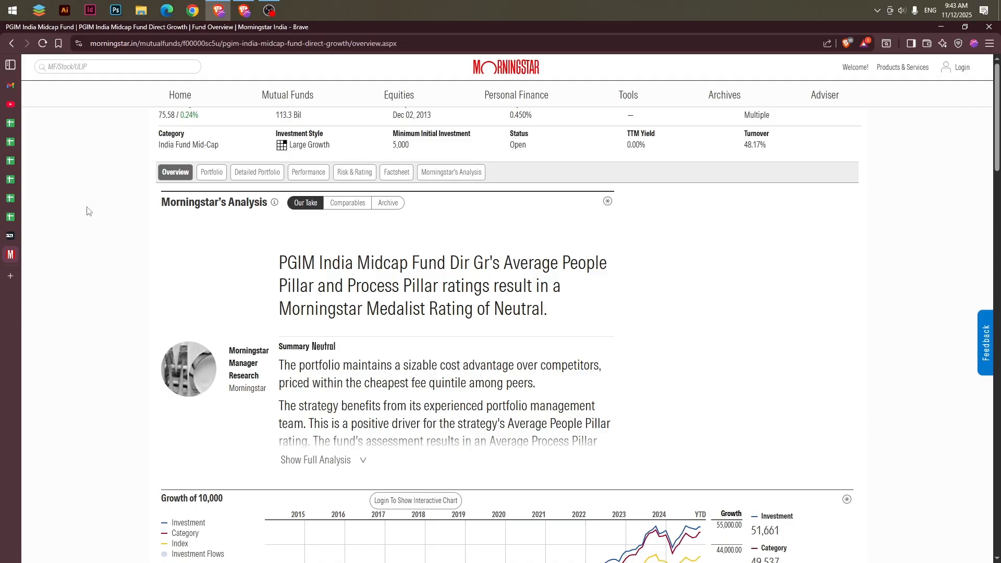
scroll(124, 264, down, 6)
scroll(124, 264, down, 3)
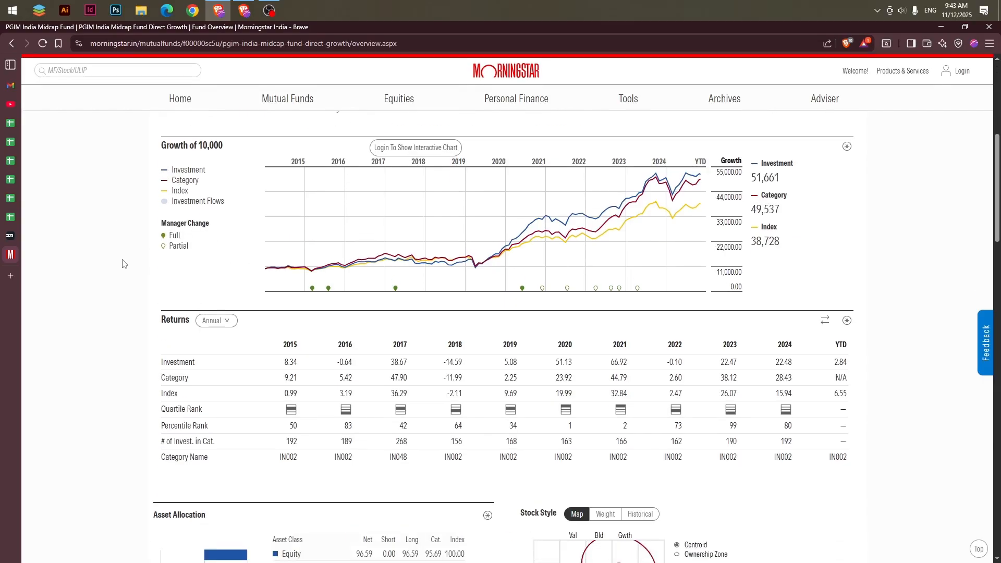
scroll(123, 263, down, 3)
scroll(124, 264, down, 3)
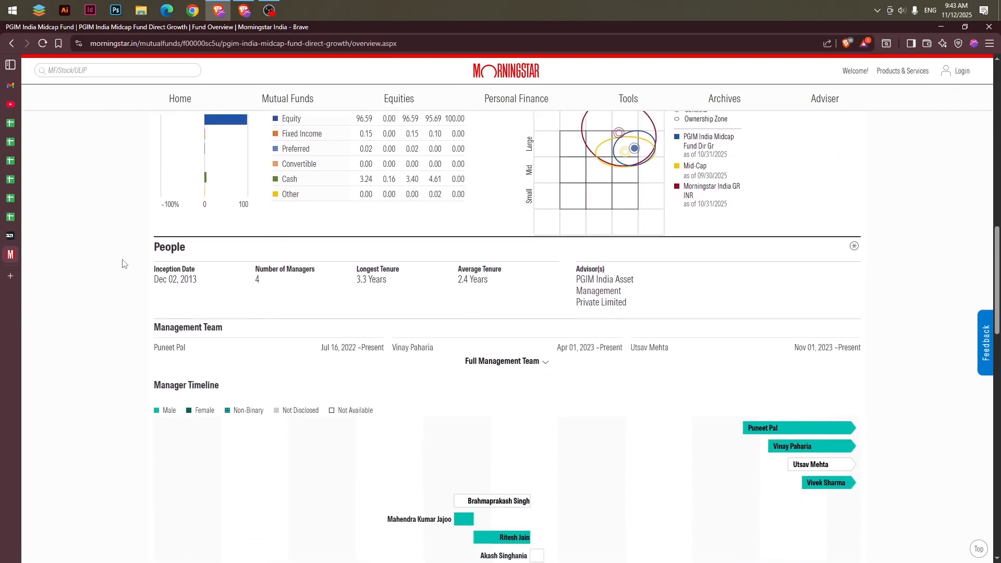
scroll(124, 264, down, 2)
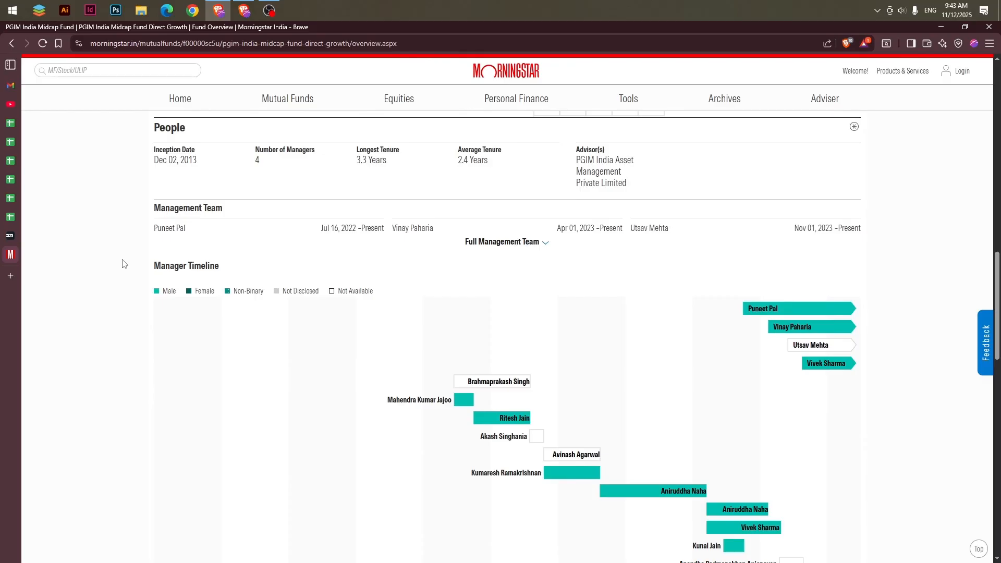
scroll(123, 264, down, 2)
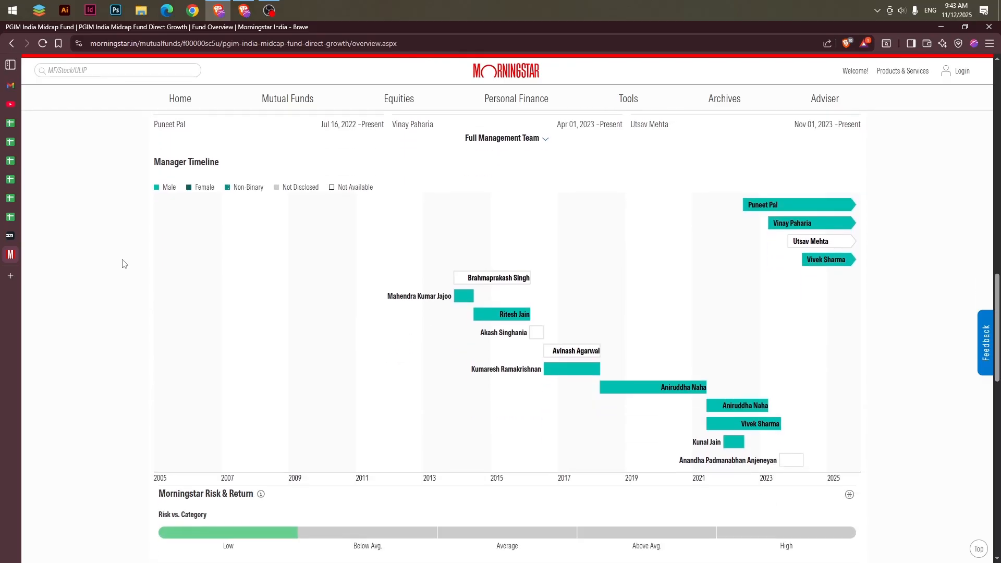
scroll(124, 263, up, 1)
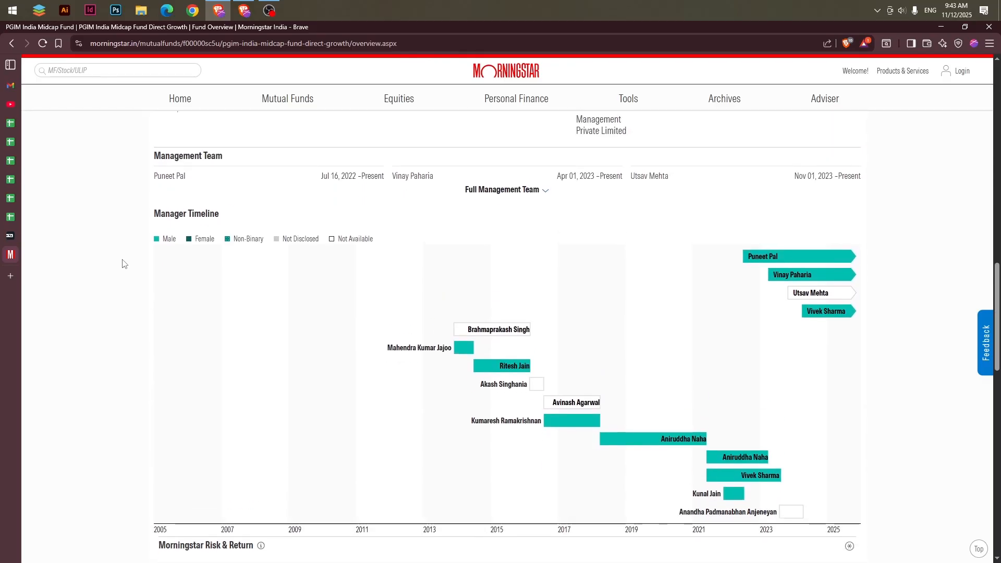
scroll(124, 263, down, 1)
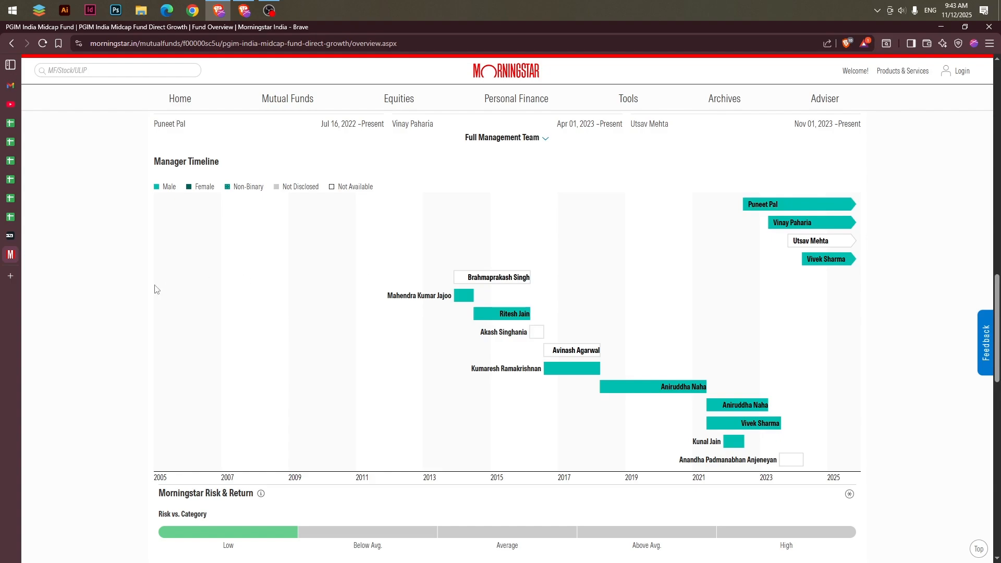
scroll(97, 299, down, 3)
scroll(96, 299, down, 3)
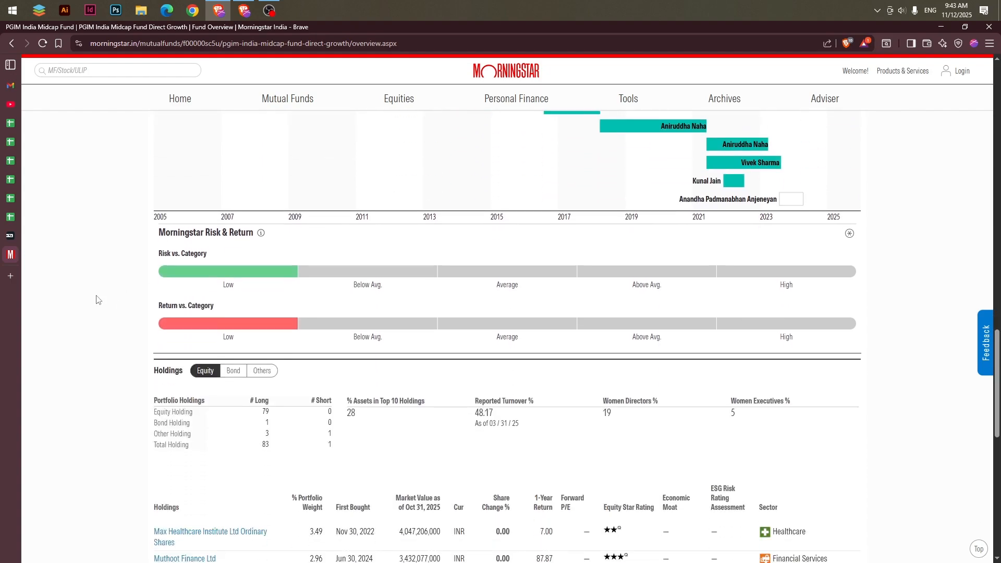
scroll(97, 299, up, 6)
scroll(96, 299, up, 18)
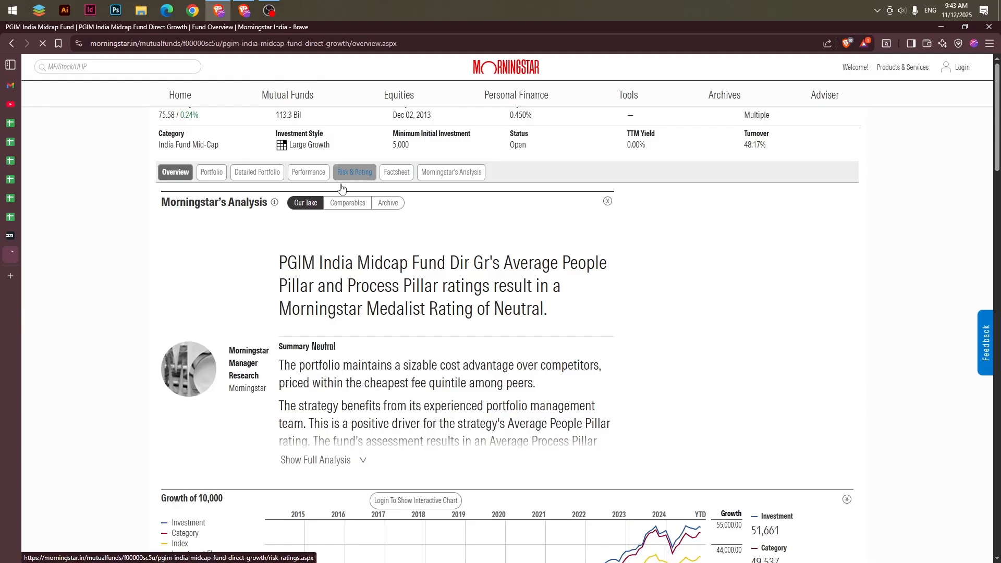
Check PGIM India Midcap Fund's Risk & Rating page, and in Google Sheets enter upside 72, downside 83 and drowdown -18.14 in N3:P3
click(354, 172)
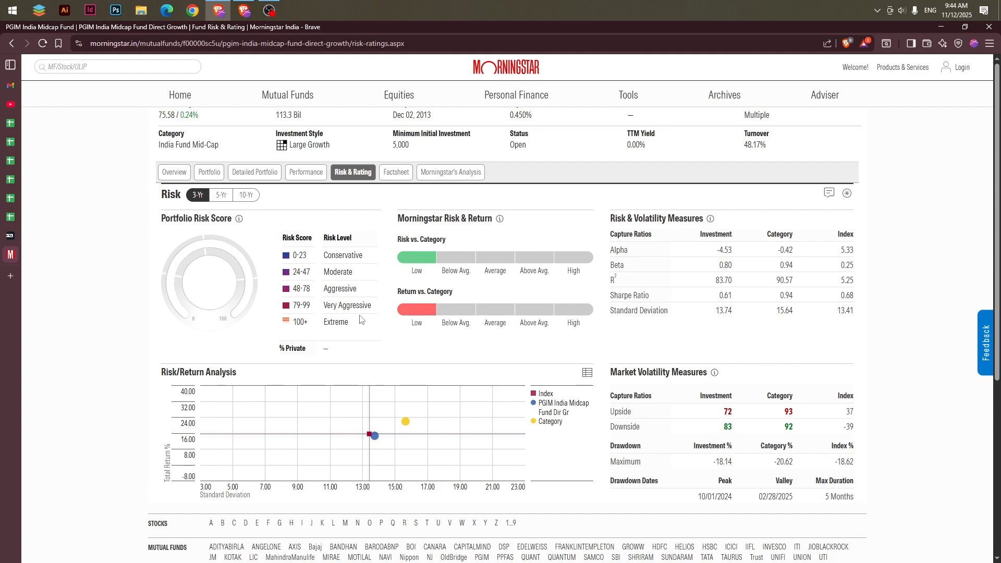
click(23, 124)
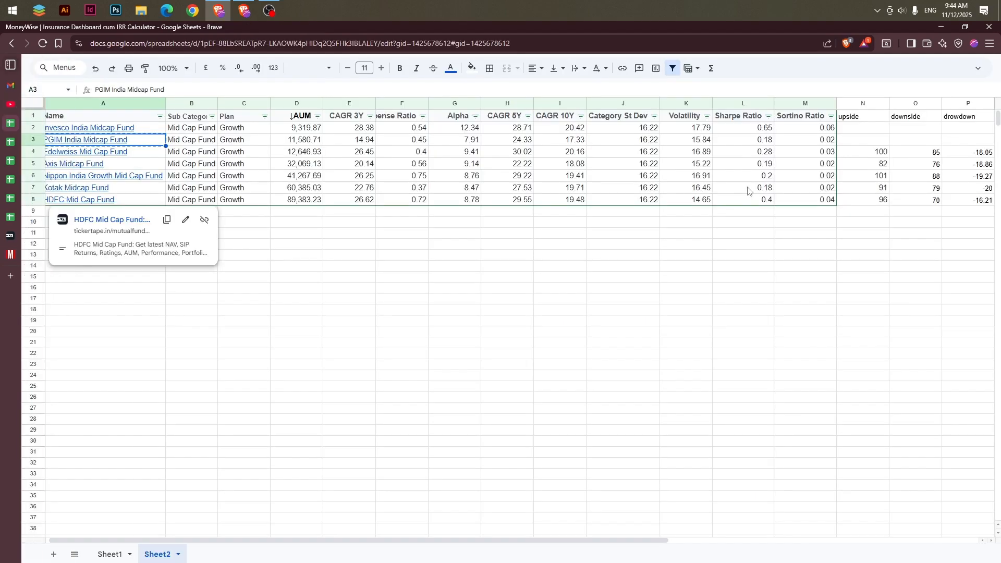
click(874, 144)
text(72)
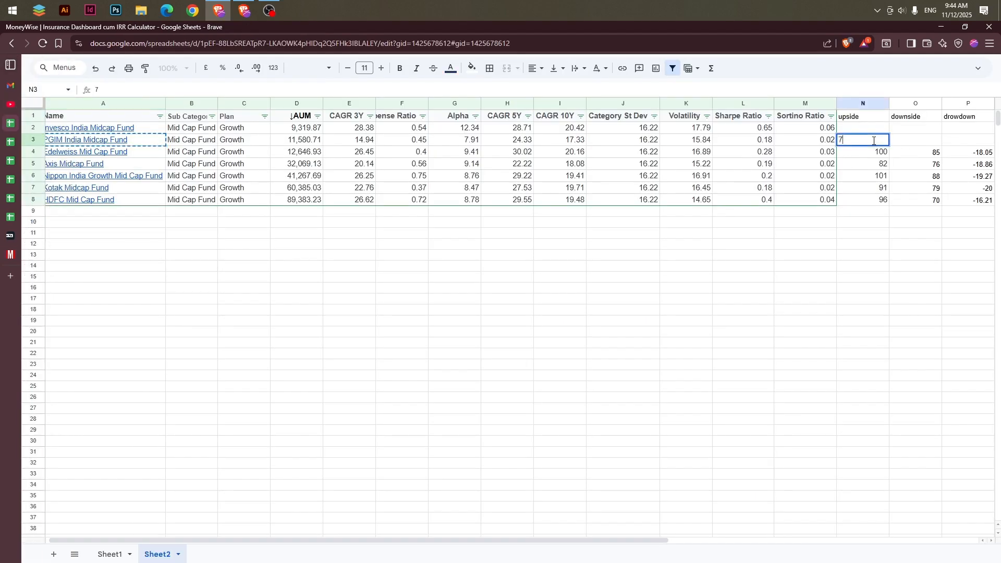
click(910, 143)
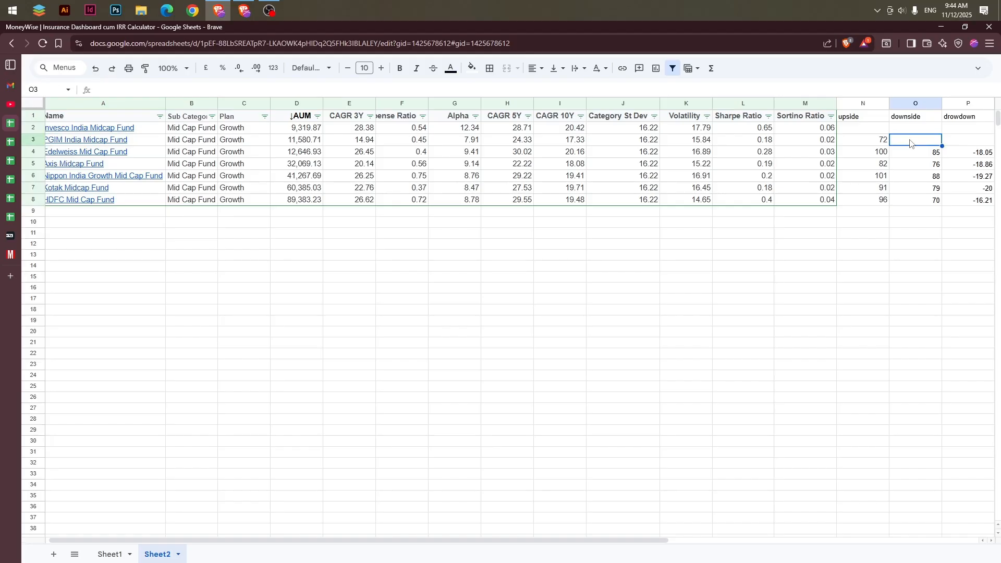
text(83)
click(966, 139)
text(-18)
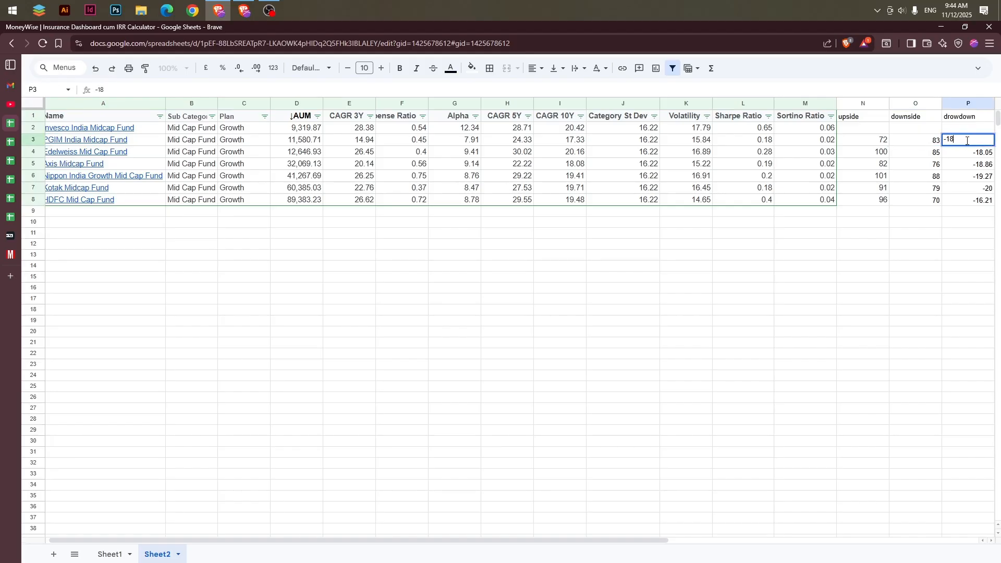
text(.14)
Look up Invesco India Midcap Fund on Morningstar and review its annual returns, asset allocation, manager timeline and risk versus category
click(145, 131)
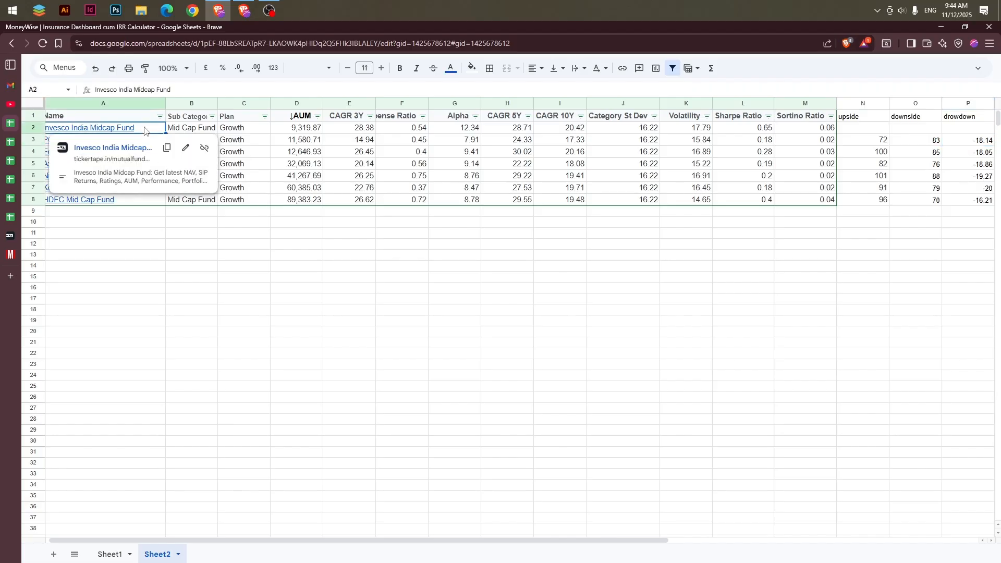
click(128, 130)
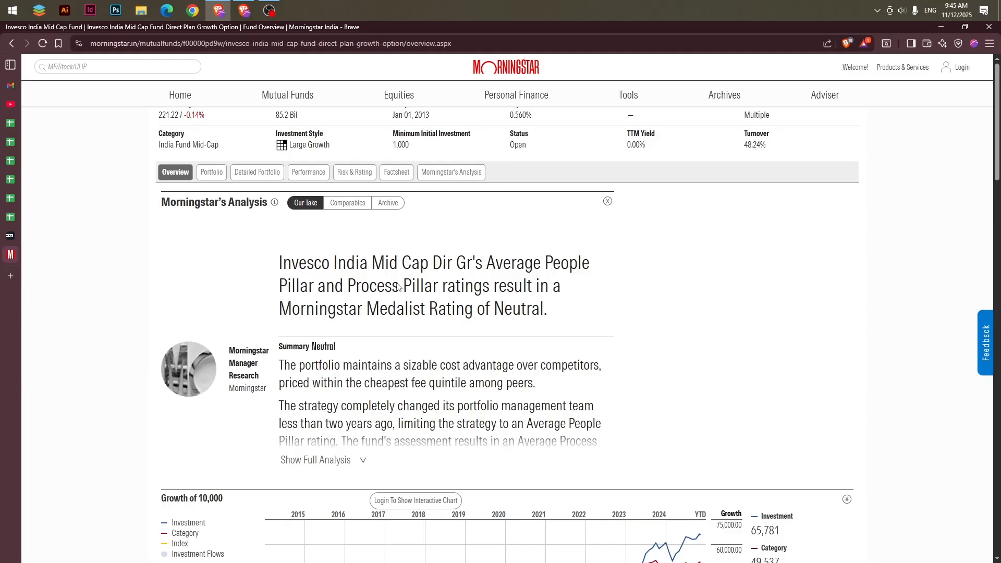
scroll(397, 286, down, 10)
scroll(397, 287, down, 5)
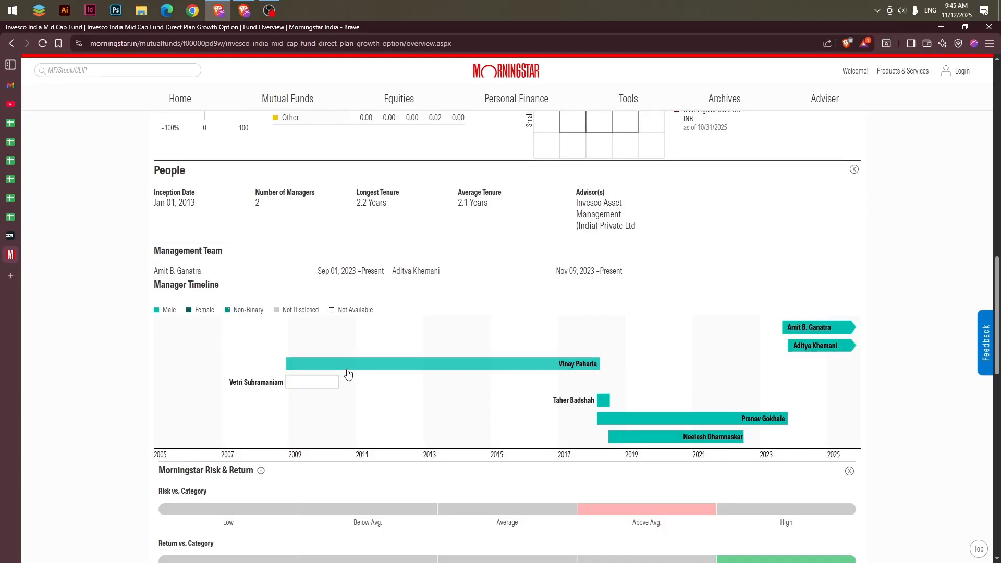
scroll(348, 373, up, 5)
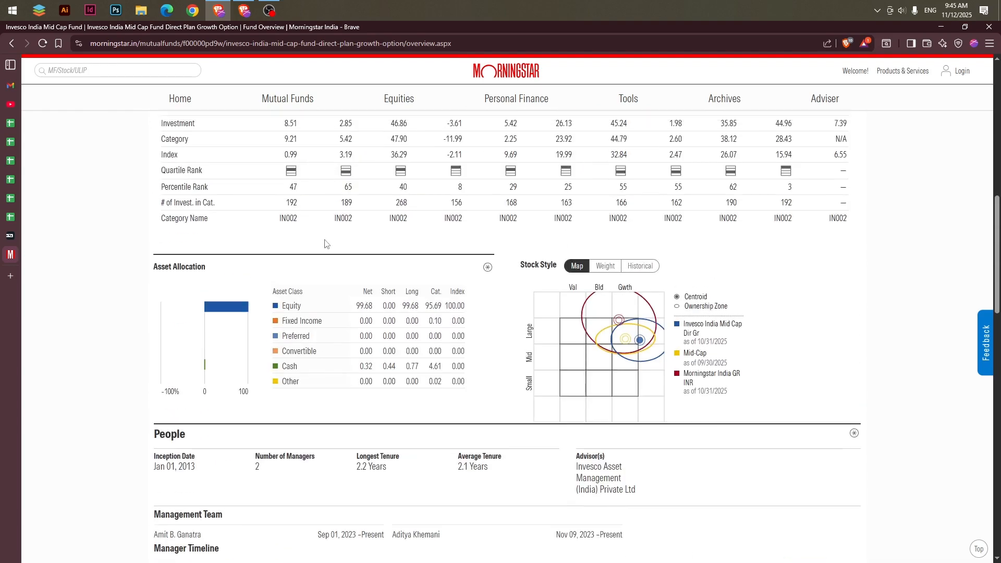
scroll(325, 243, up, 10)
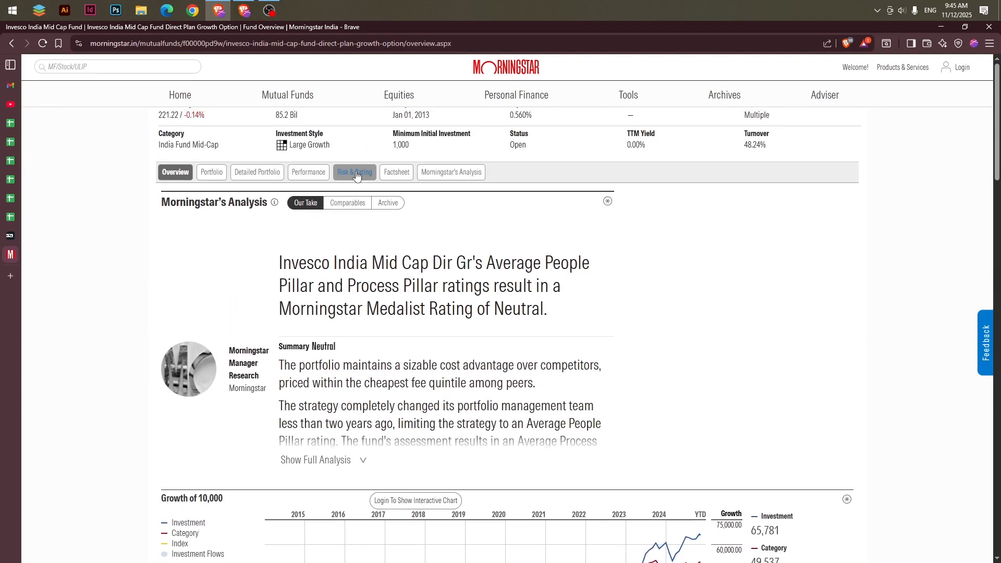
Check Invesco India Midcap Fund's Risk & Rating page, and in Google Sheets enter upside 106, downside 84 and drowdown -17.97 in N2:P2
click(356, 175)
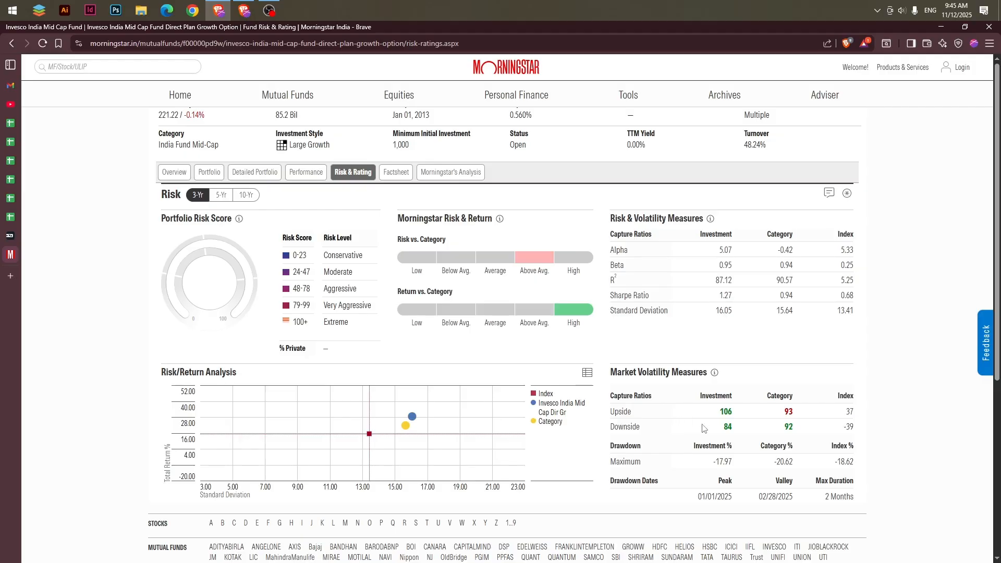
key(ctrl+Tab)
click(869, 130)
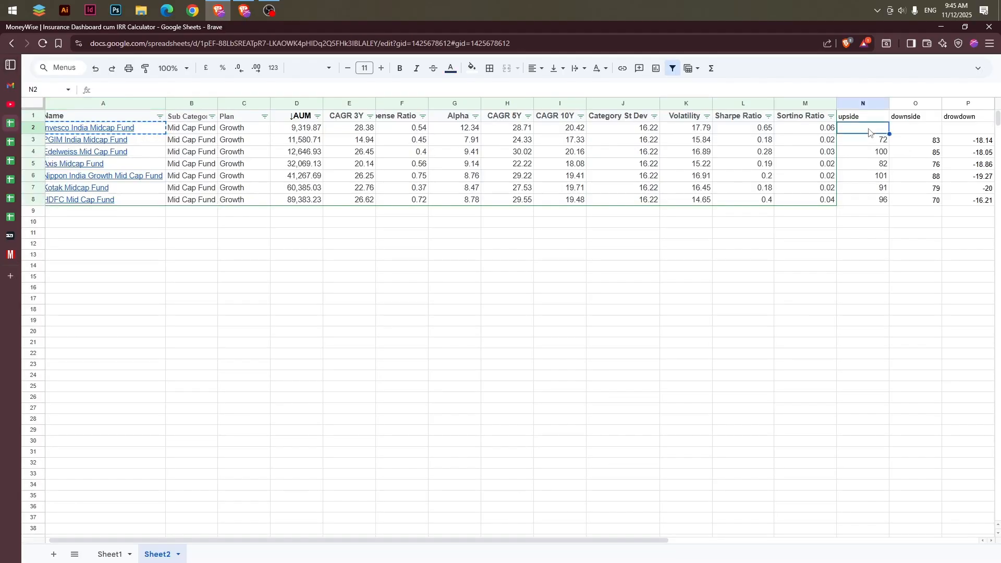
text(106)
click(907, 132)
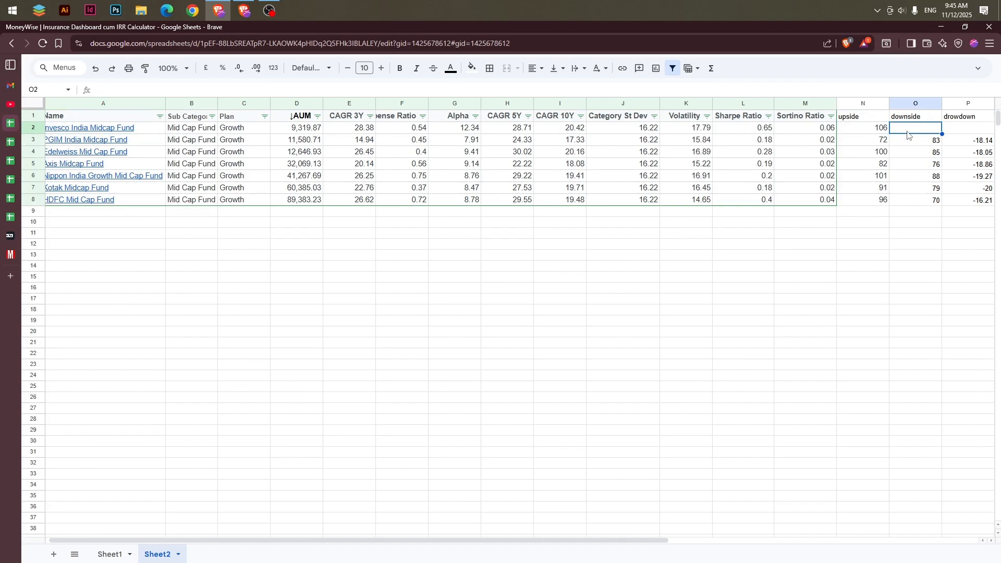
text(84)
click(969, 129)
text(-17)
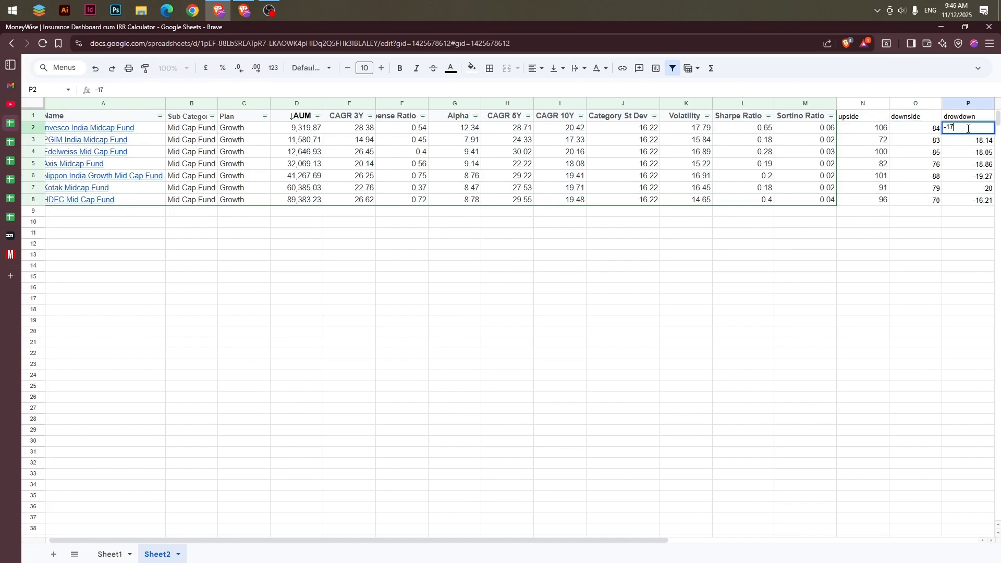
text(.97)
click(478, 287)
Delete the Sub Category and Category St Dev columns from the fund table
click(301, 320)
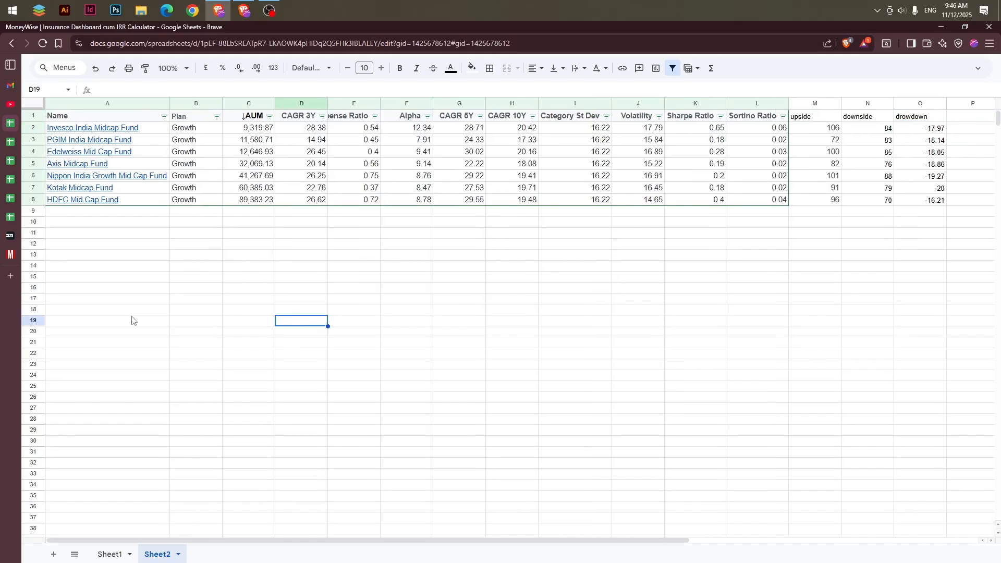
right_click(573, 103)
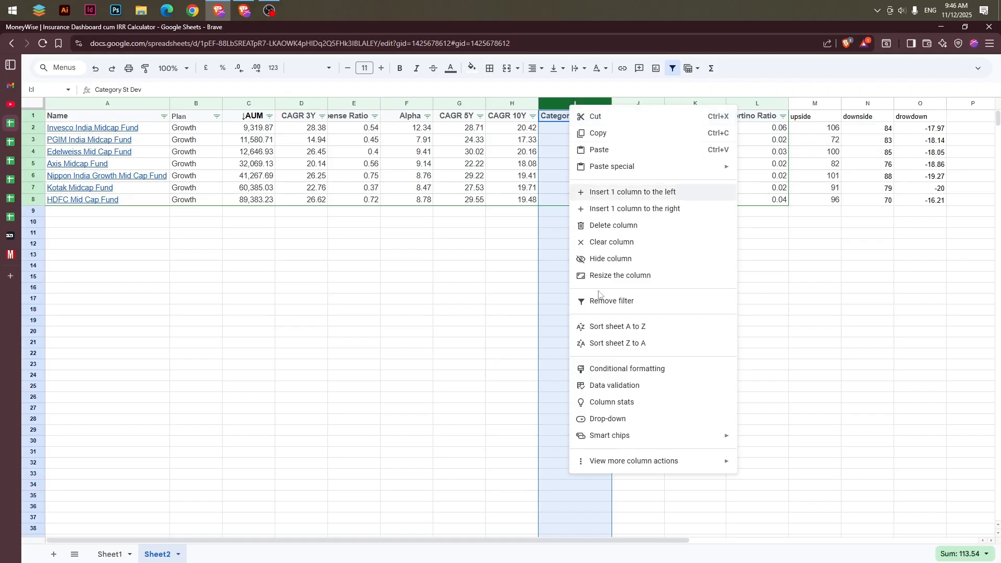
click(597, 227)
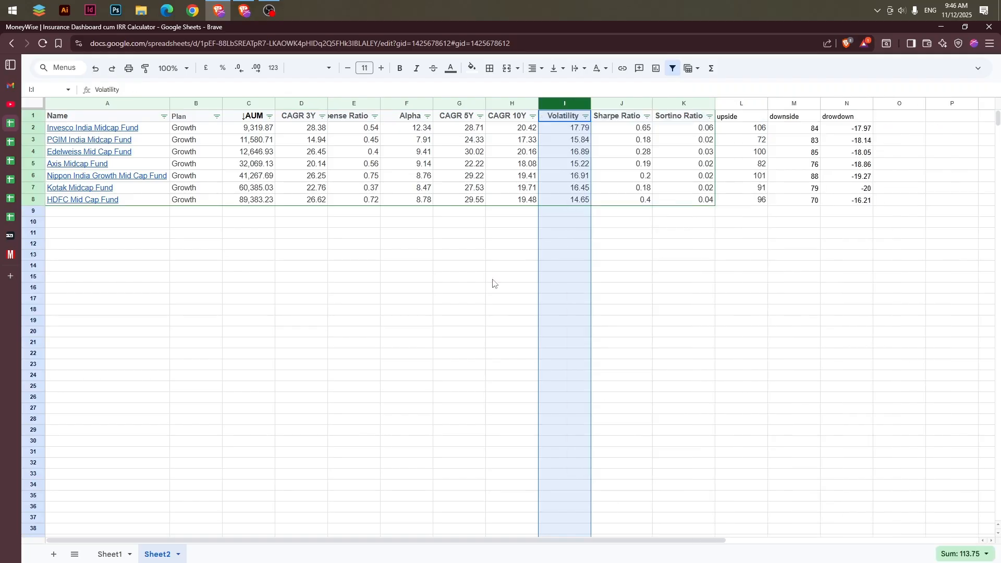
click(482, 293)
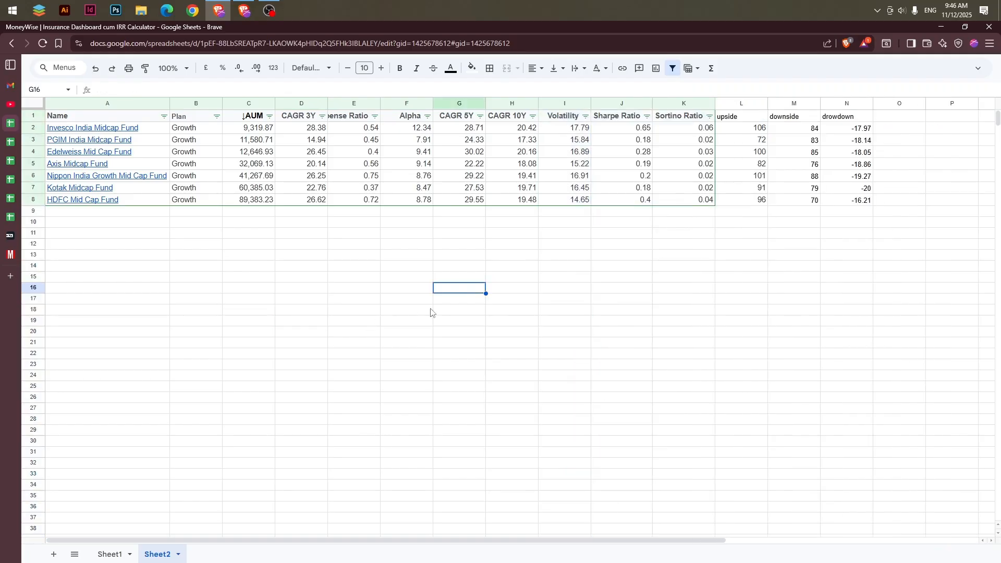
Handwrite on-screen ranks beside the drowdown column: 1 for Invesco, 2 for HDFC and 3 for Edelweiss
click(899, 128)
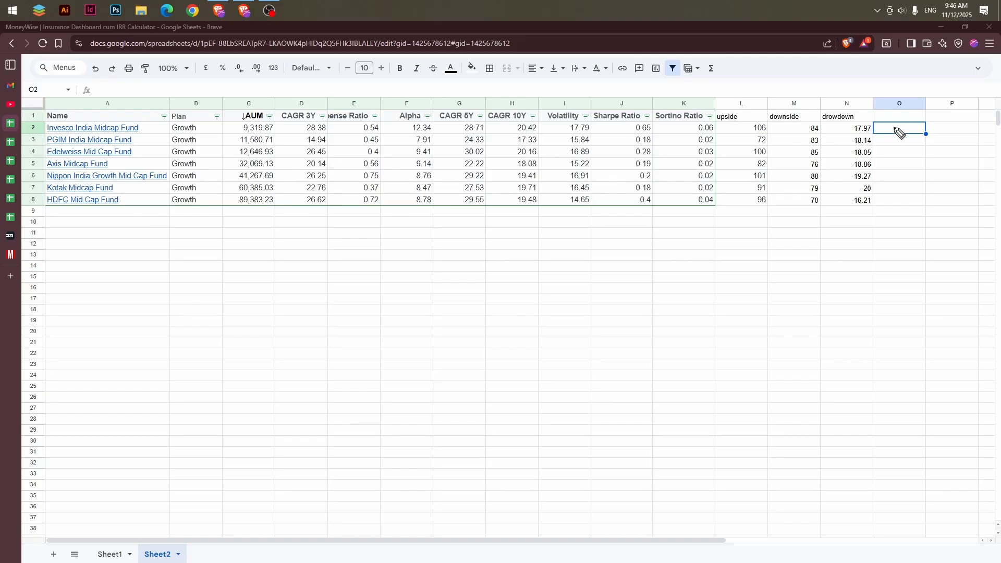
drag(894, 126, 908, 127)
mouse_move(897, 199)
mouse_down()
mouse_move(911, 202)
mouse_move(901, 201)
mouse_up()
drag(901, 198, 907, 207)
drag(893, 148, 890, 154)
click(905, 156)
Draw tick marks beside the names of the Invesco, HDFC and Edelweiss mid-cap funds
drag(141, 127, 156, 115)
drag(136, 201, 157, 192)
drag(140, 155, 156, 145)
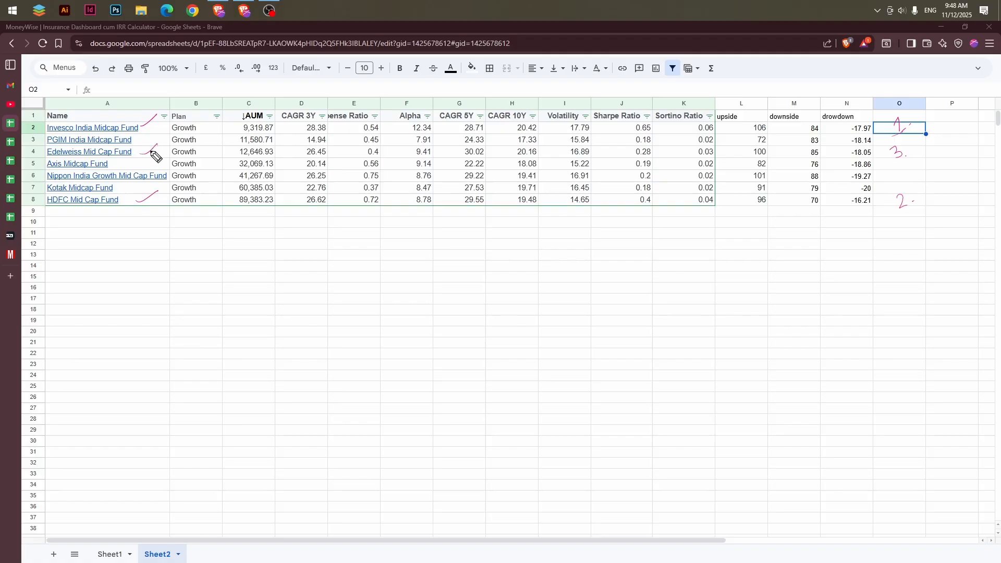